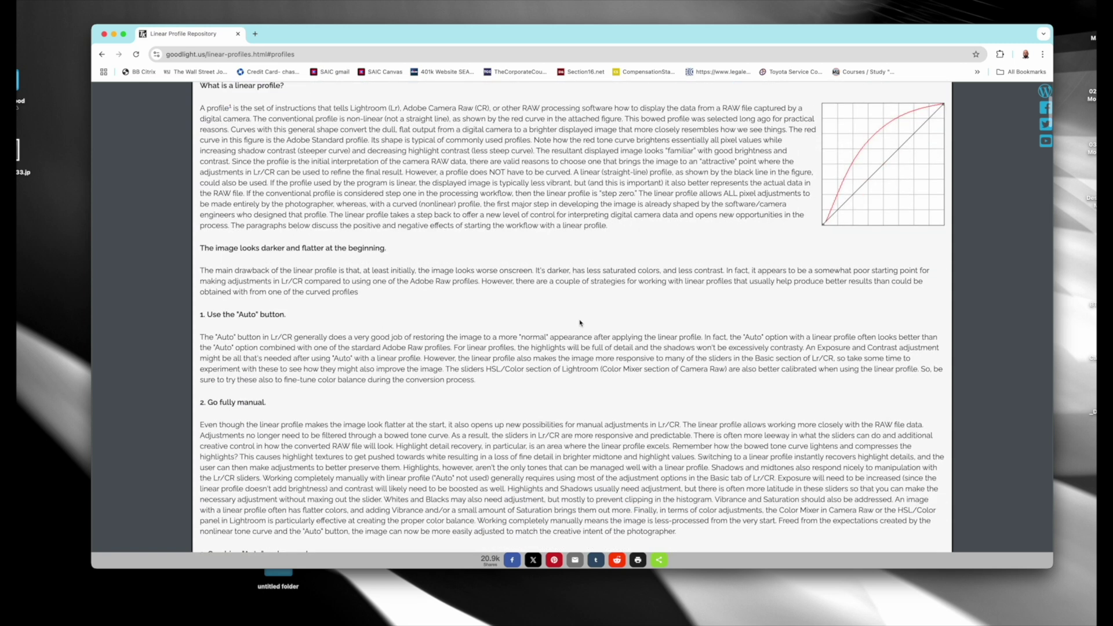
Skim the linear profile article, jump to the camera-specific profile downloads and review the download instructions
scroll(580, 323, "down", 5)
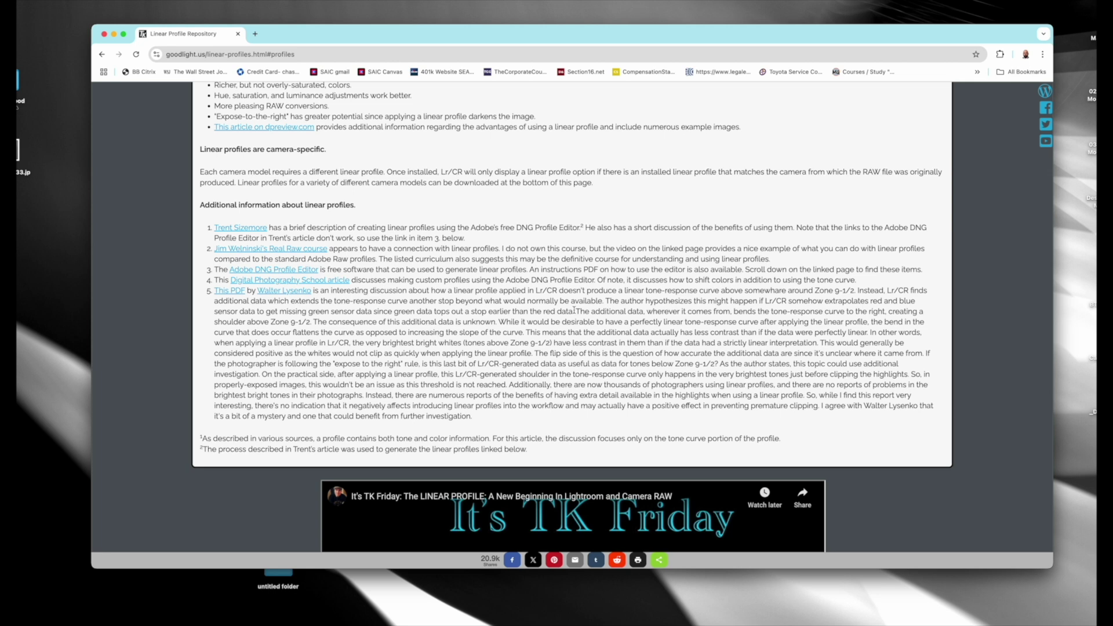
scroll(562, 347, "up", 20)
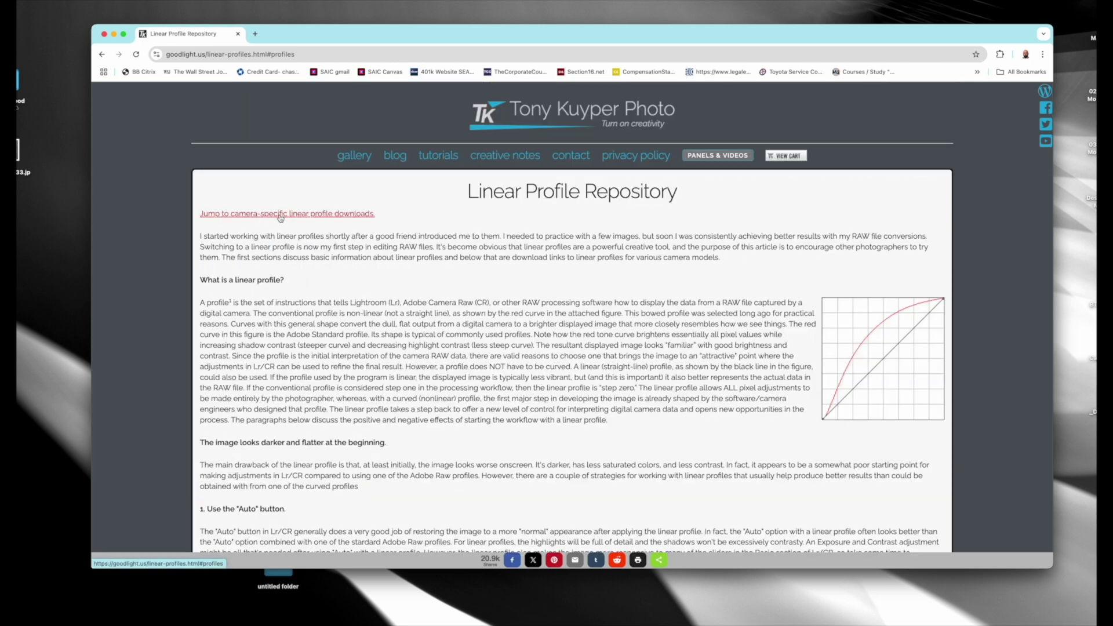
left_click(341, 215)
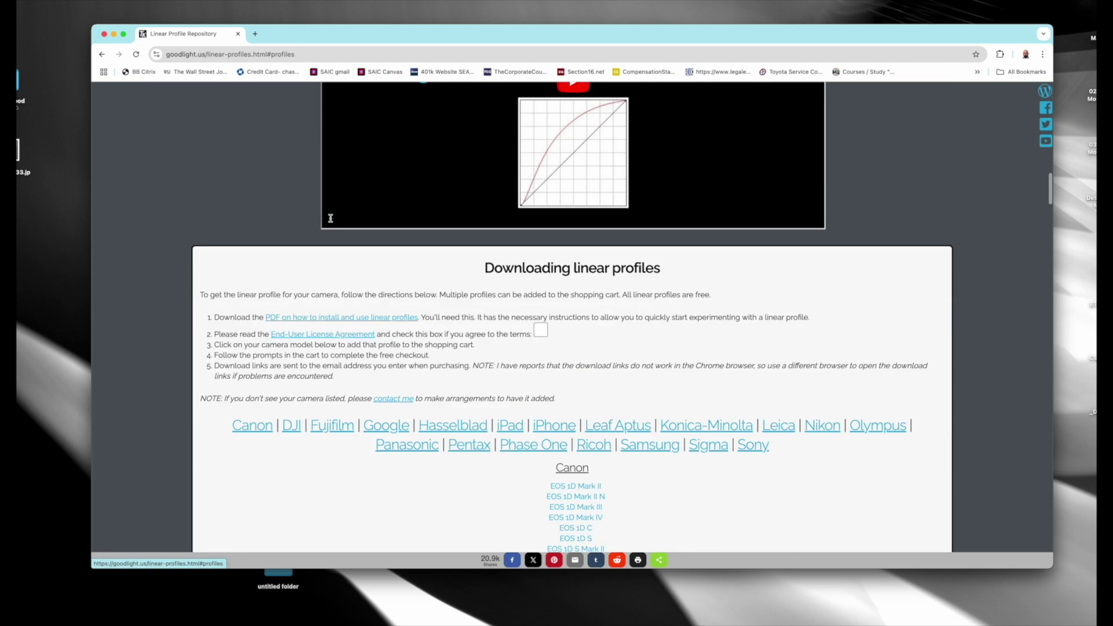
scroll(455, 344, "down", 3)
scroll(455, 348, "down", 3)
scroll(455, 347, "up", 6)
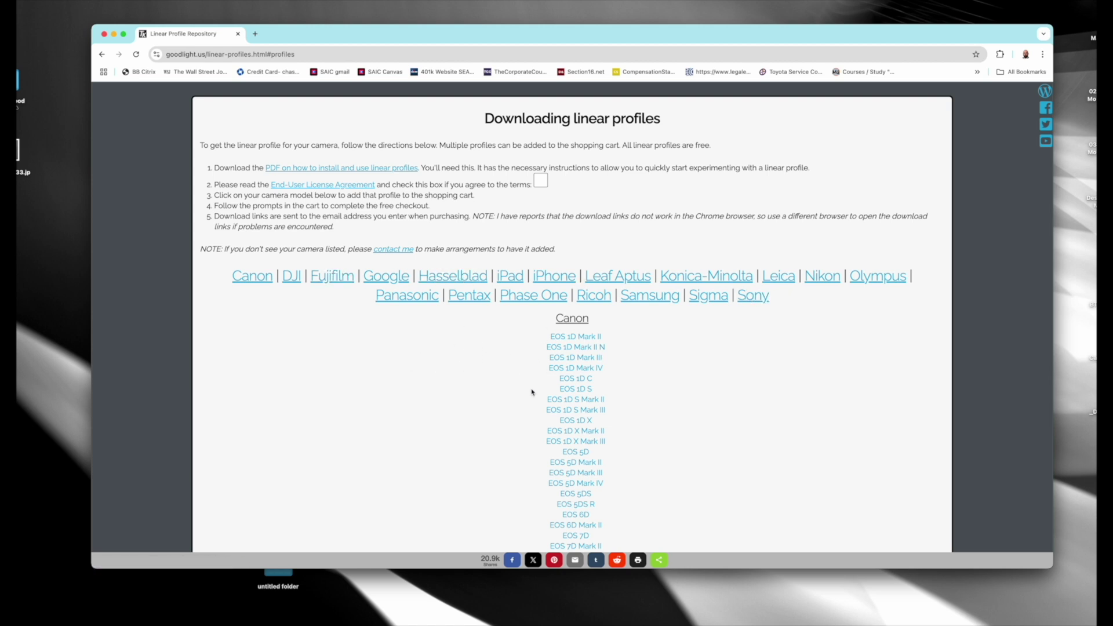
Browse the camera model lists by brand, from Canon through Sony, and look over the available Fujifilm profiles
scroll(485, 386, "down", 20)
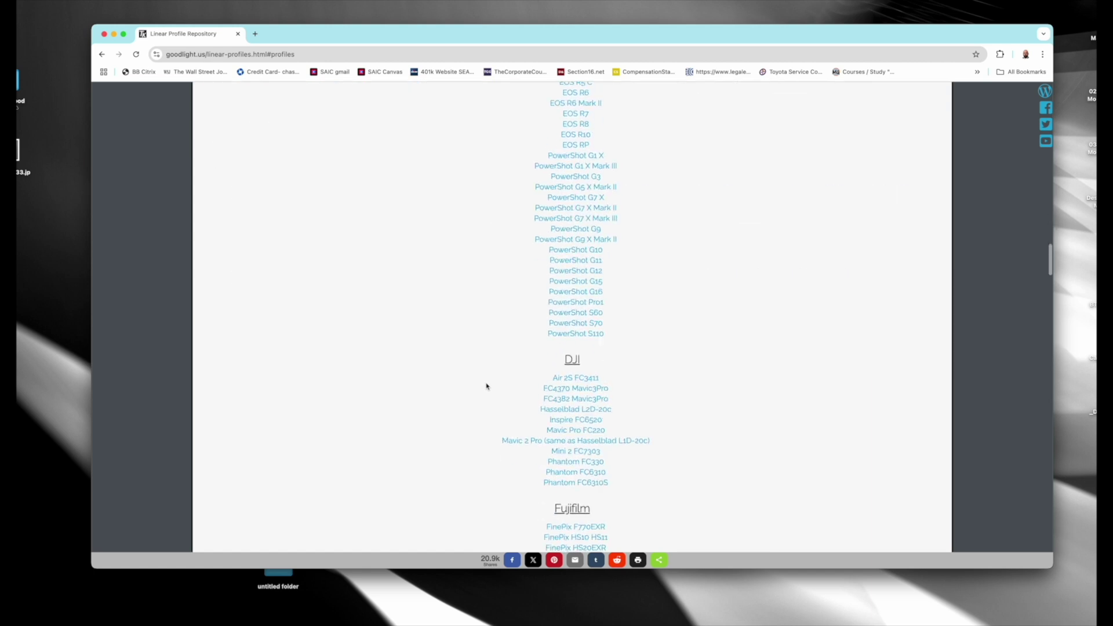
scroll(487, 386, "up", 10)
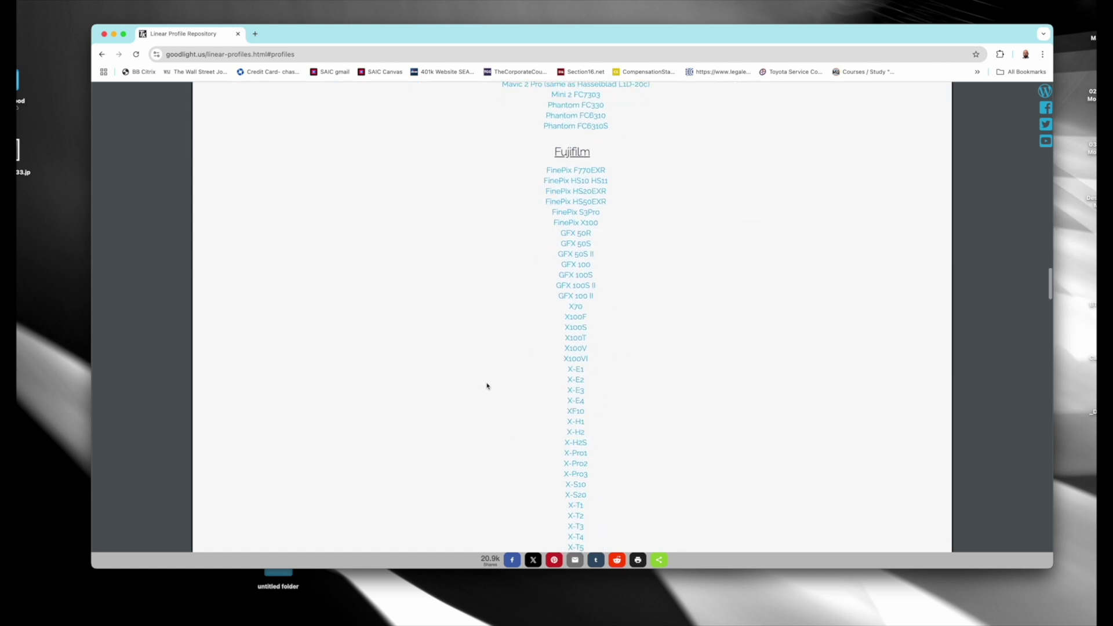
scroll(487, 385, "down", 12)
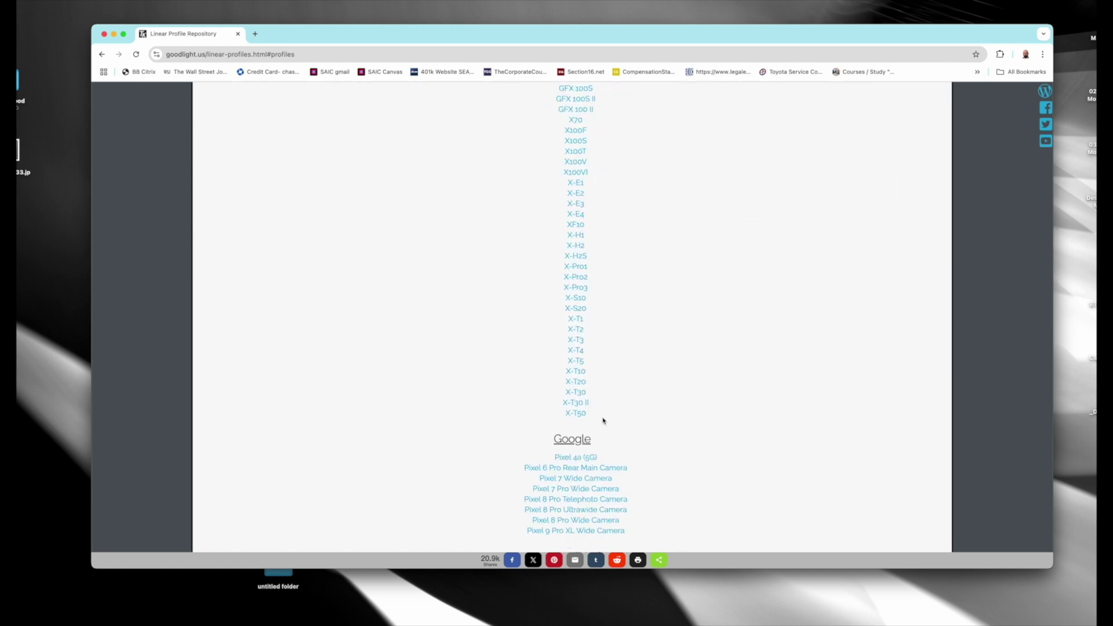
scroll(611, 319, "up", 1)
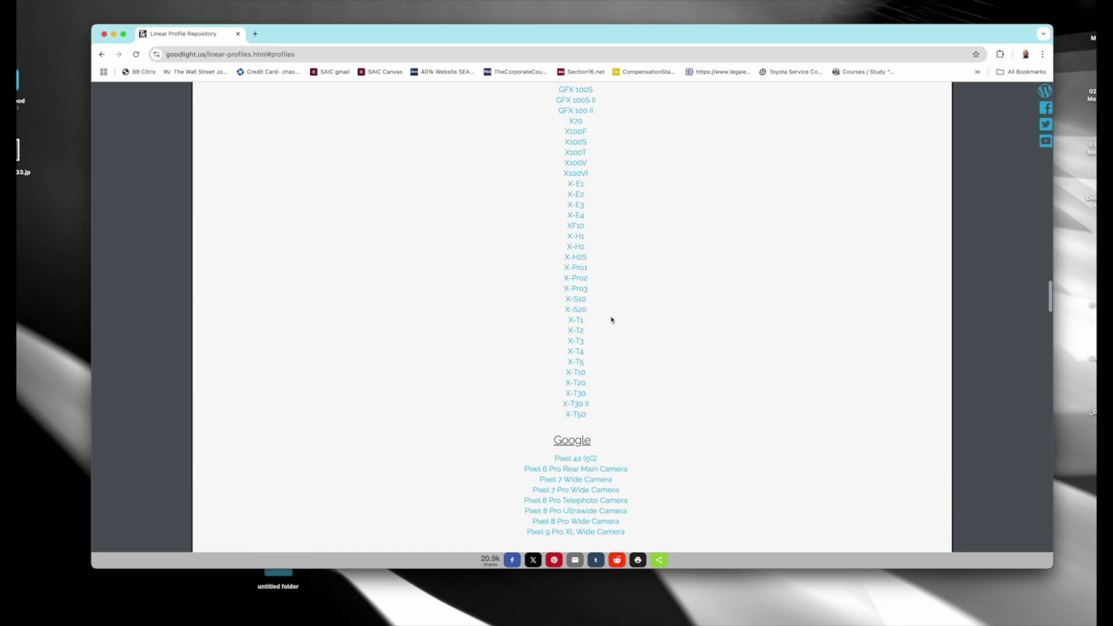
scroll(607, 231, "up", 2)
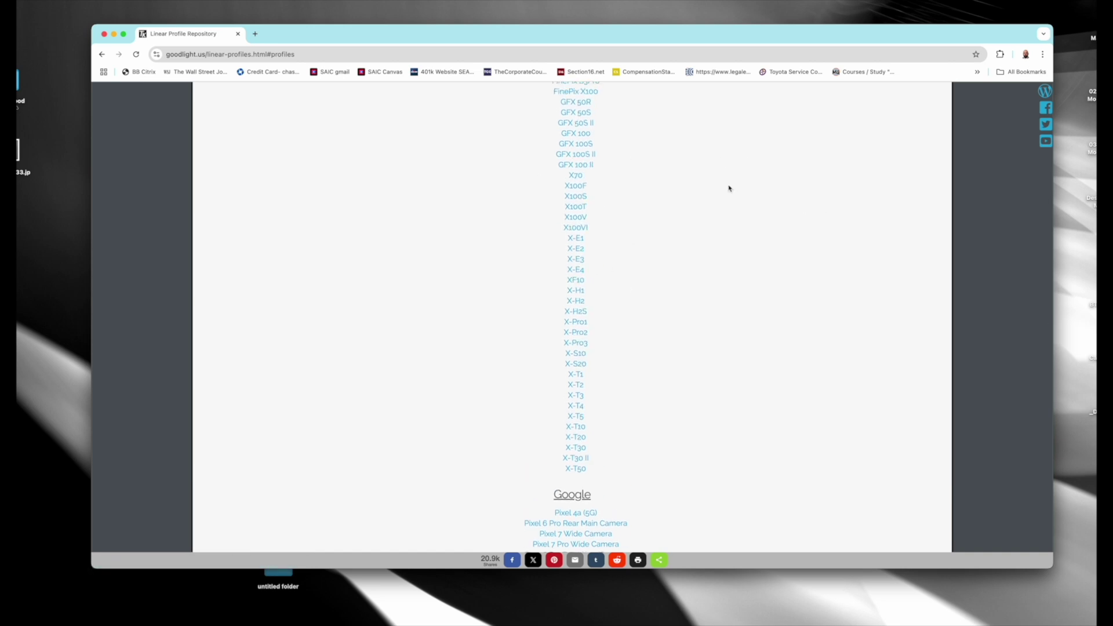
scroll(616, 268, "down", 7)
scroll(645, 268, "up", 8)
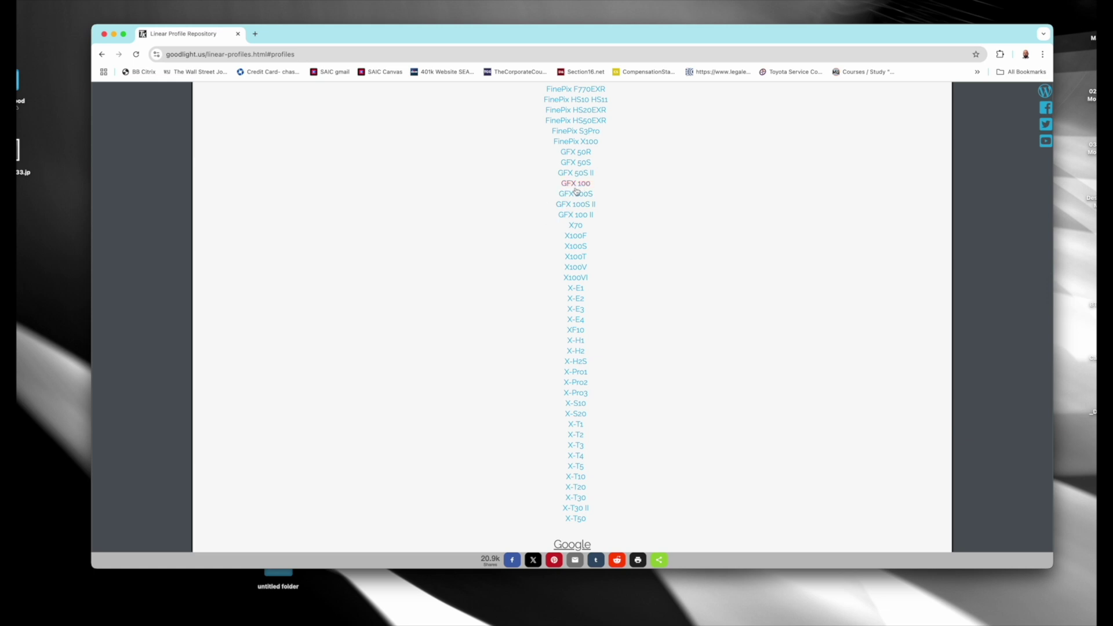
scroll(654, 257, "down", 9)
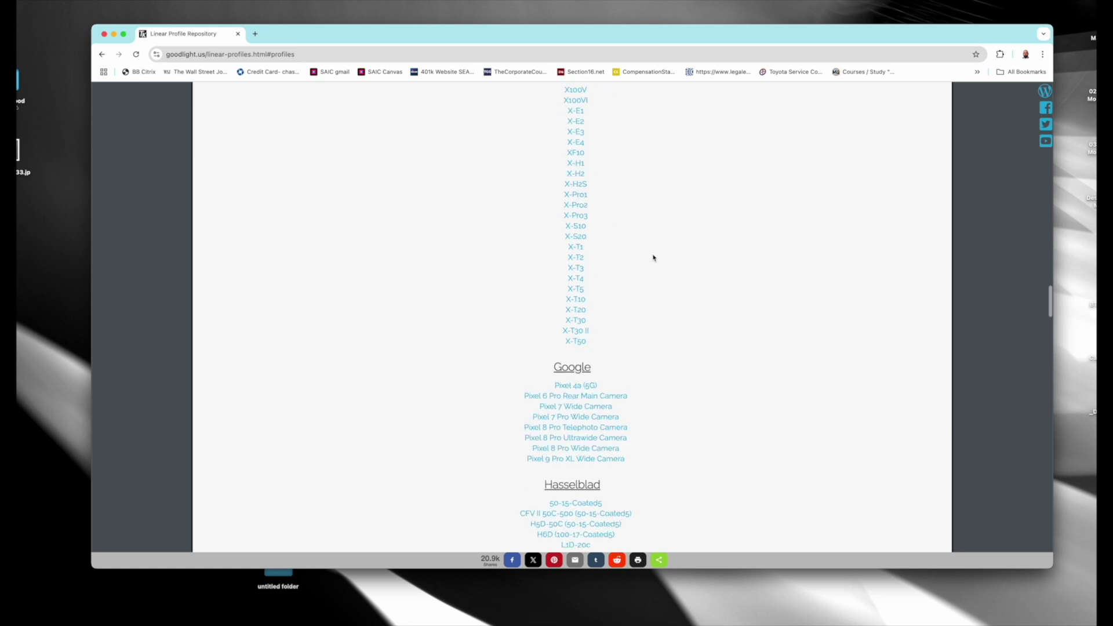
scroll(654, 257, "down", 15)
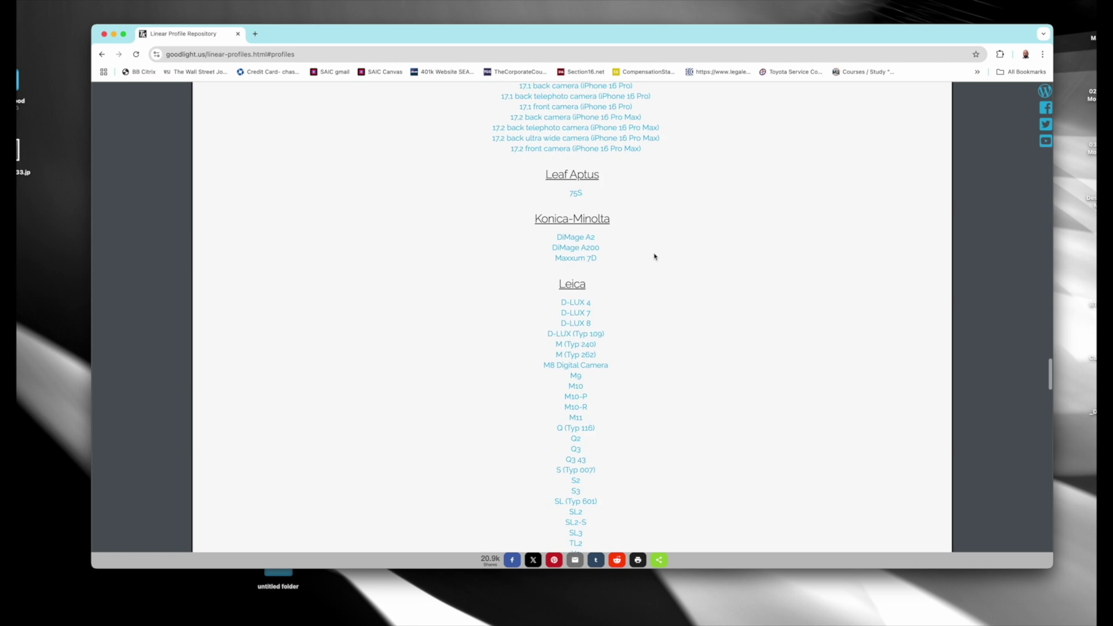
scroll(654, 257, "up", 2)
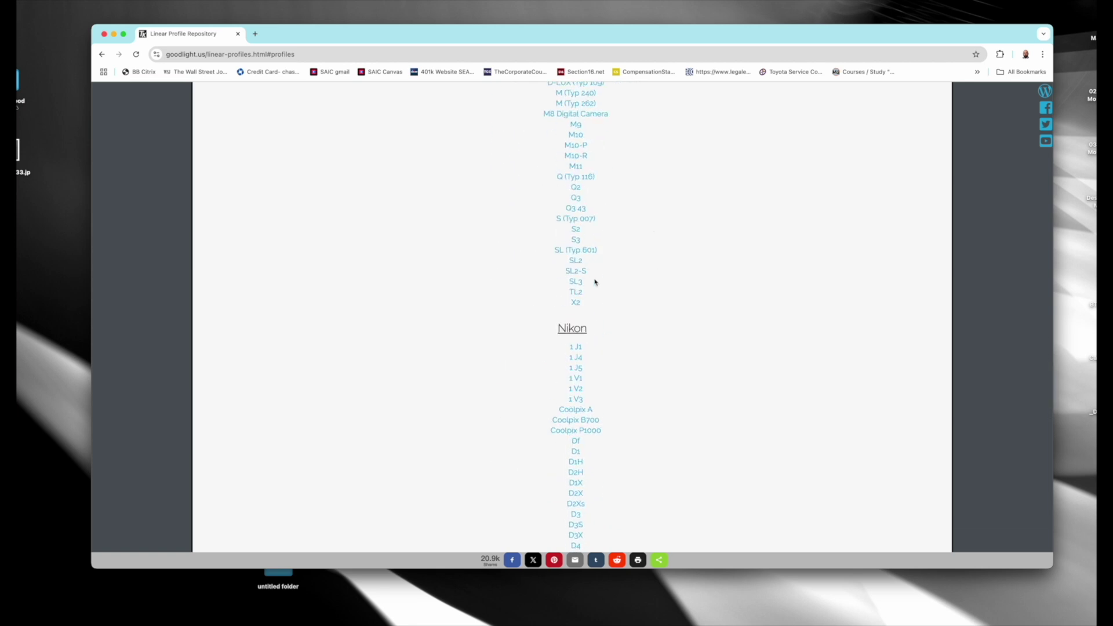
scroll(711, 282, "down", 15)
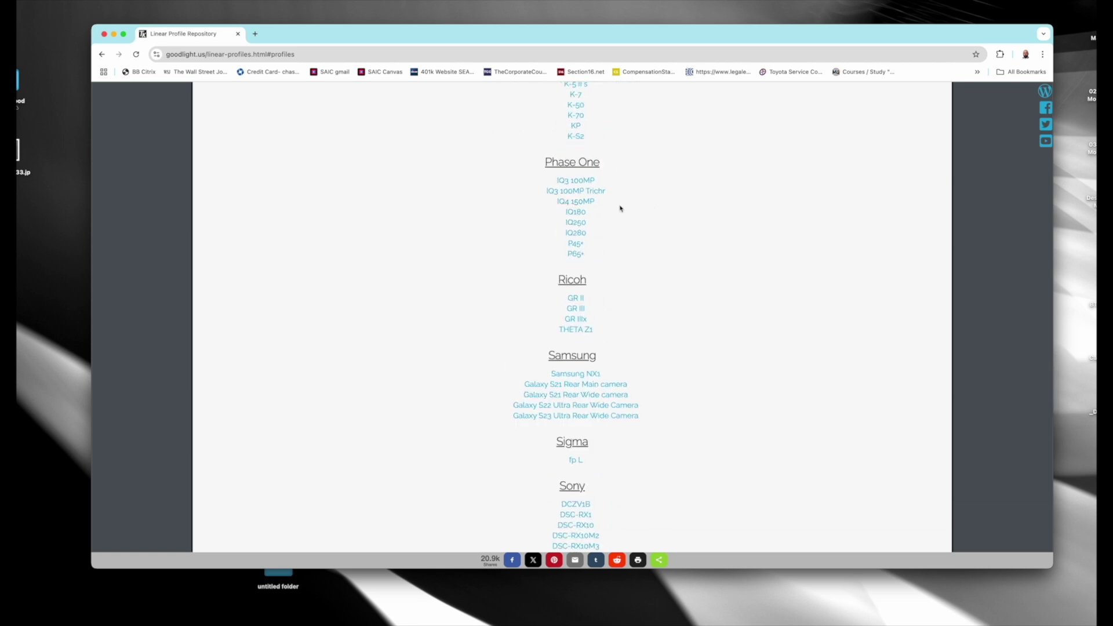
scroll(734, 295, "down", 8)
scroll(734, 307, "up", 15)
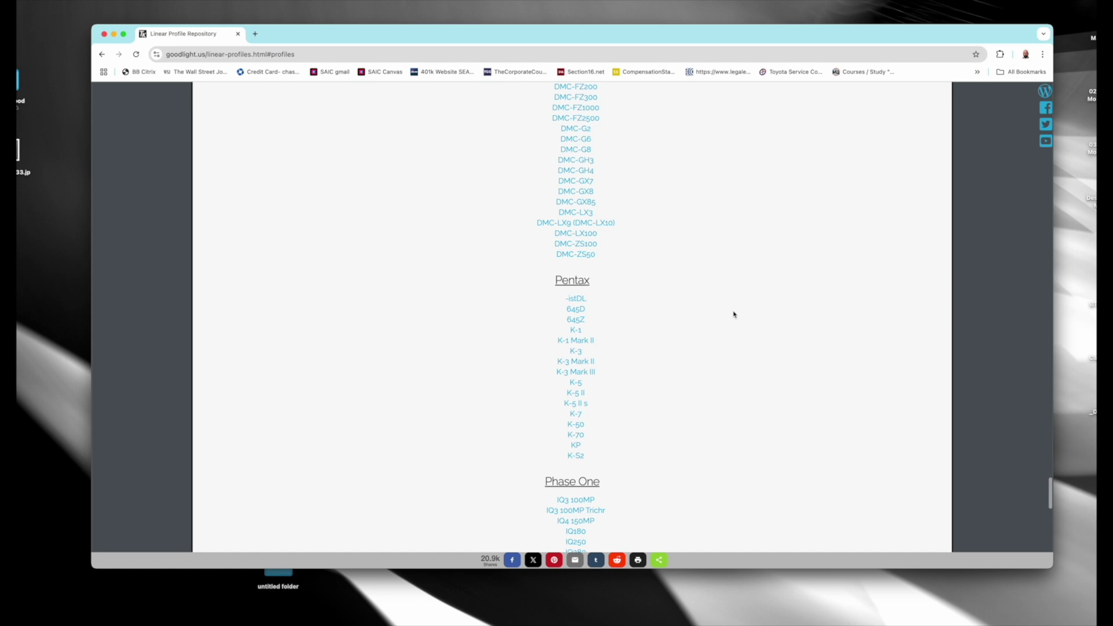
scroll(733, 314, "up", 20)
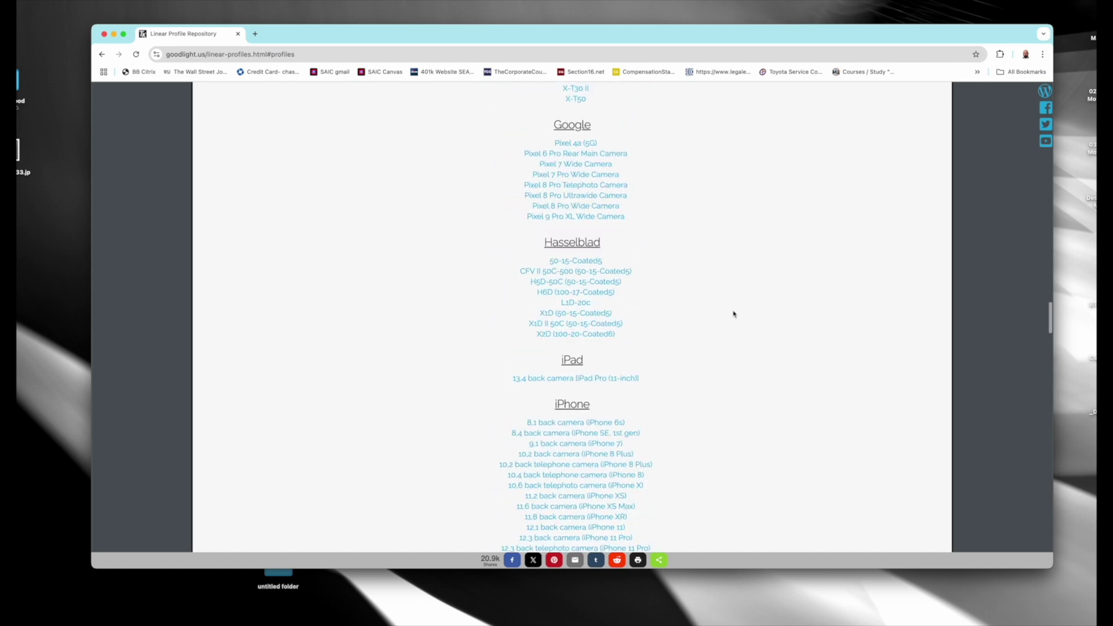
scroll(733, 314, "down", 3)
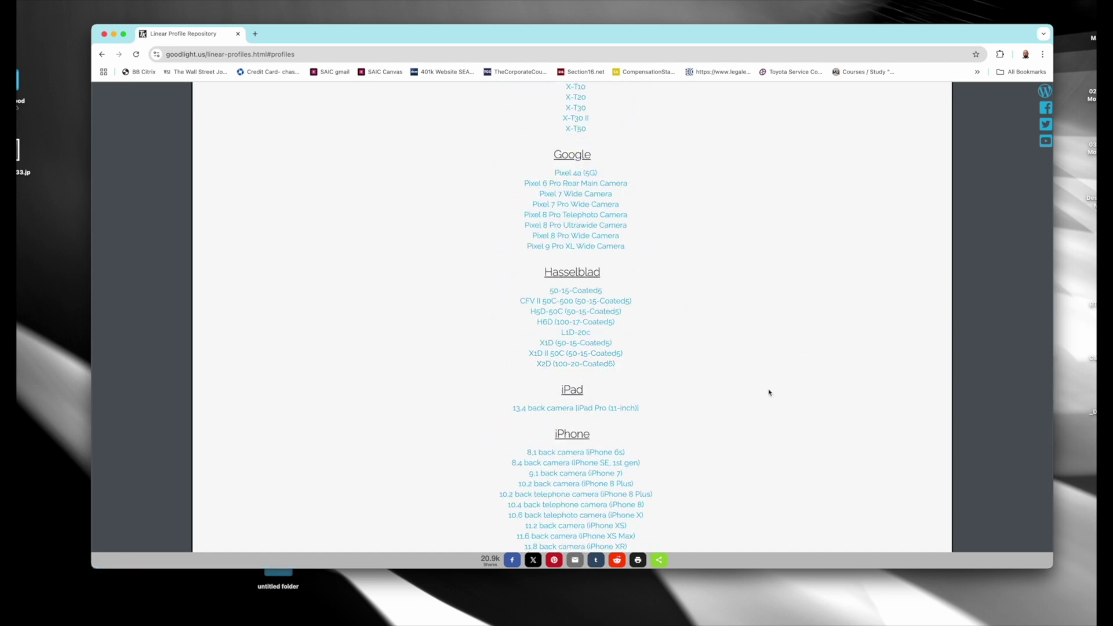
scroll(765, 391, "down", 10)
scroll(758, 390, "up", 15)
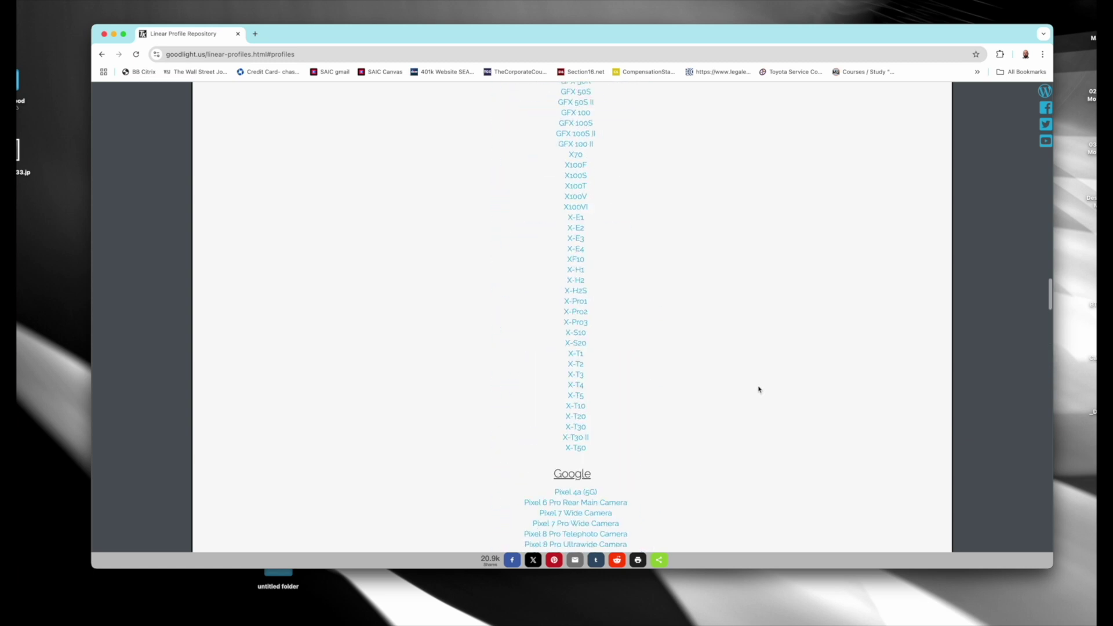
scroll(759, 390, "up", 4)
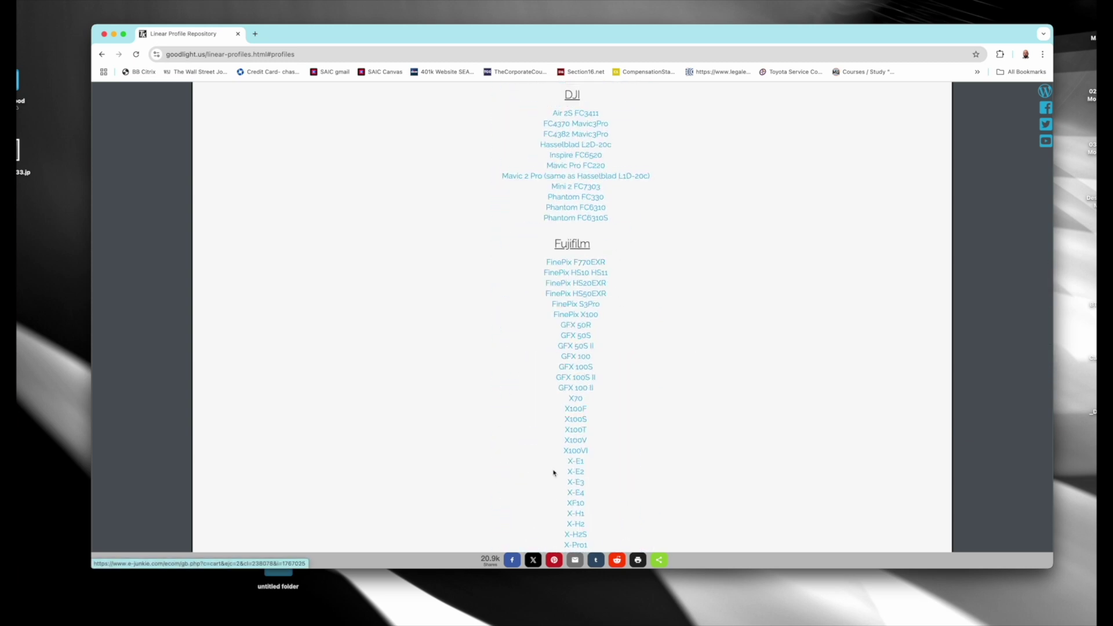
Try to add the Fujifilm GFX 100 II profile, dismiss the license notice and agree to the End-User License Agreement terms
left_click(573, 387)
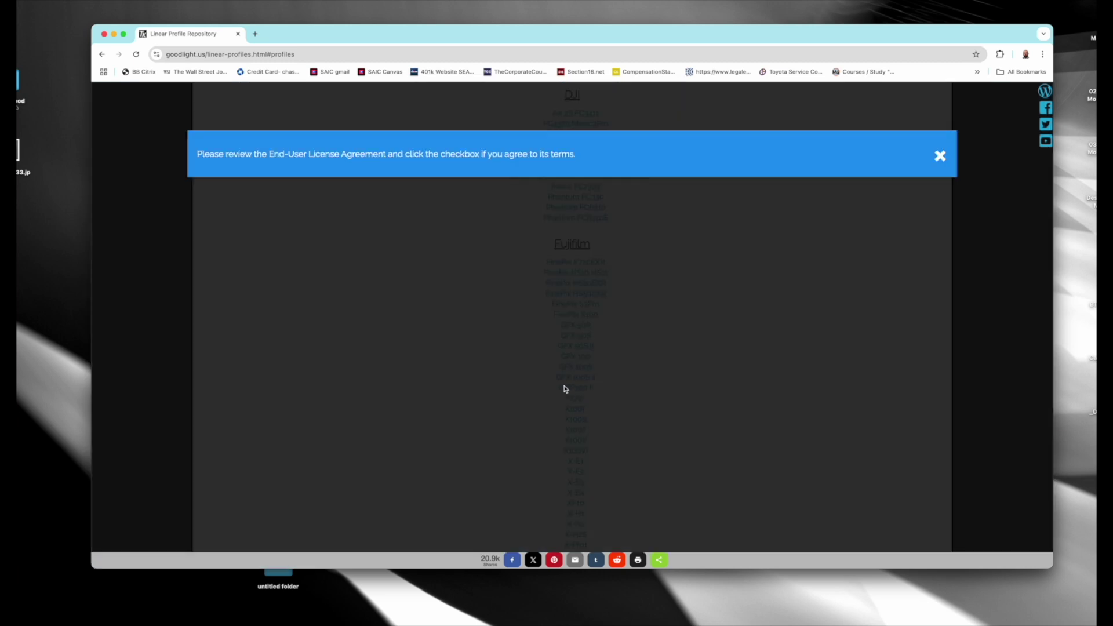
left_click(939, 155)
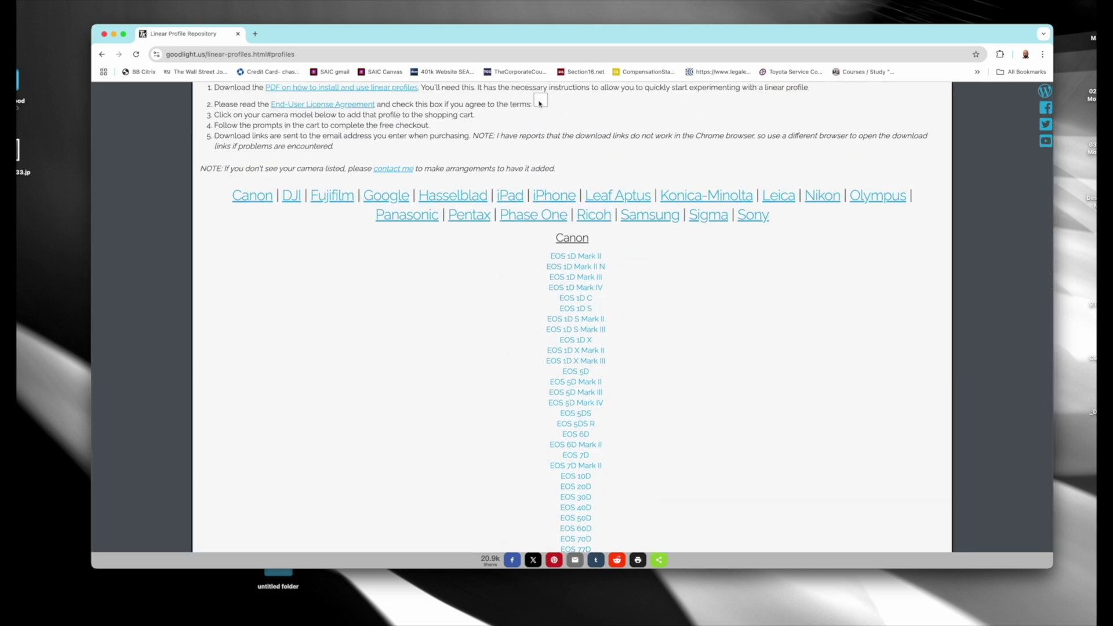
left_click(539, 102)
Add the Fujifilm X100VI linear profile to the shopping cart
scroll(647, 405, "down", 20)
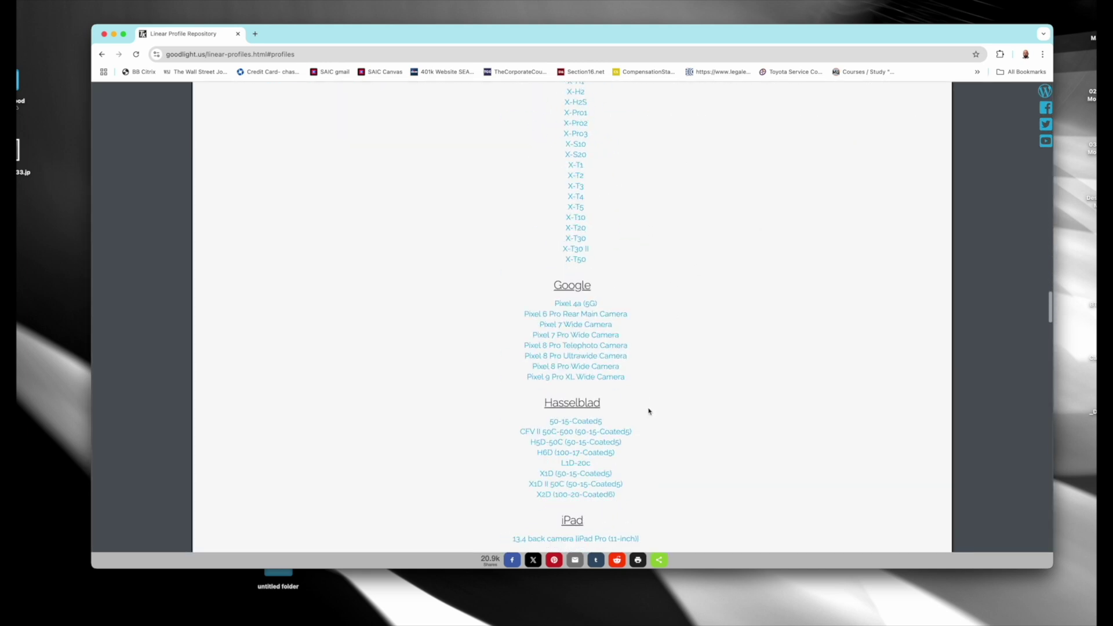
scroll(648, 396, "up", 2)
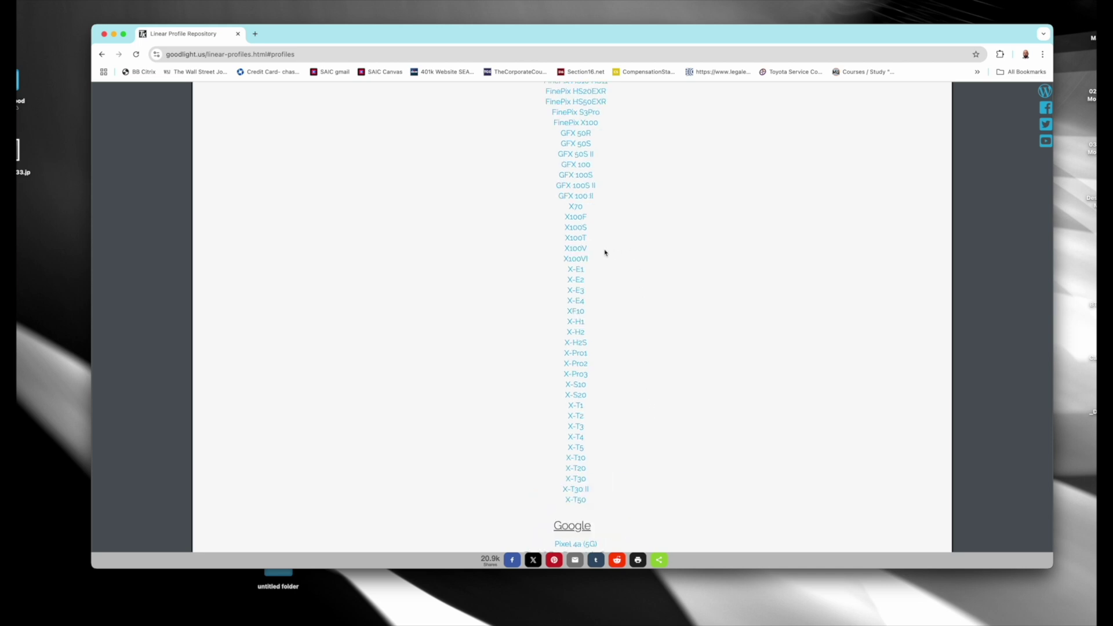
left_click(581, 267)
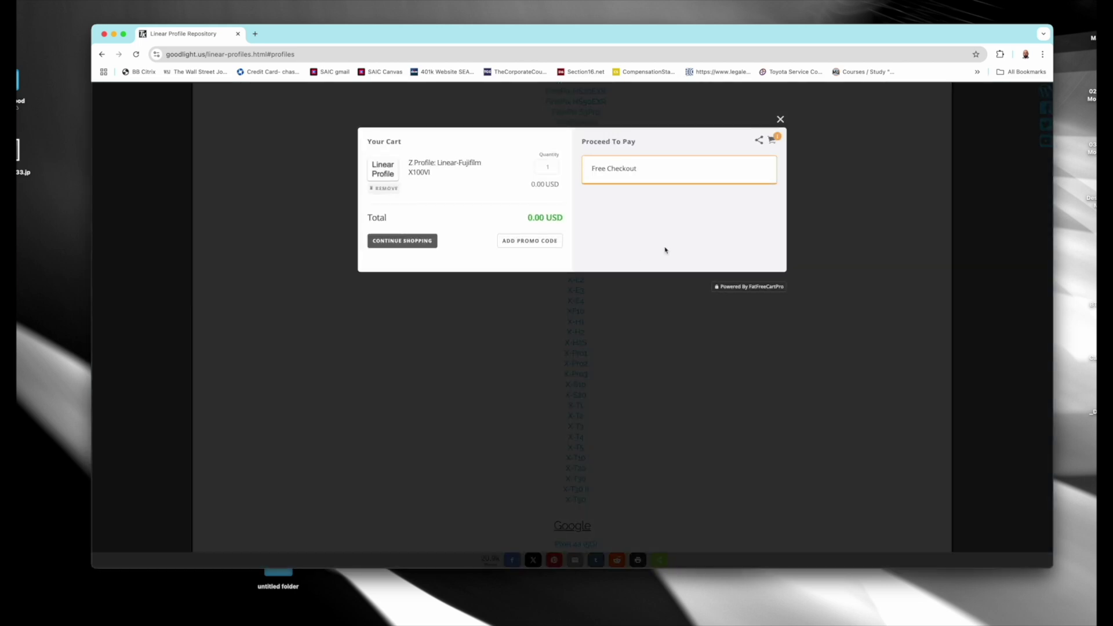
Add the Fujifilm GFX 100 II linear profile to the cart as well and check out with Free Checkout
left_click(781, 121)
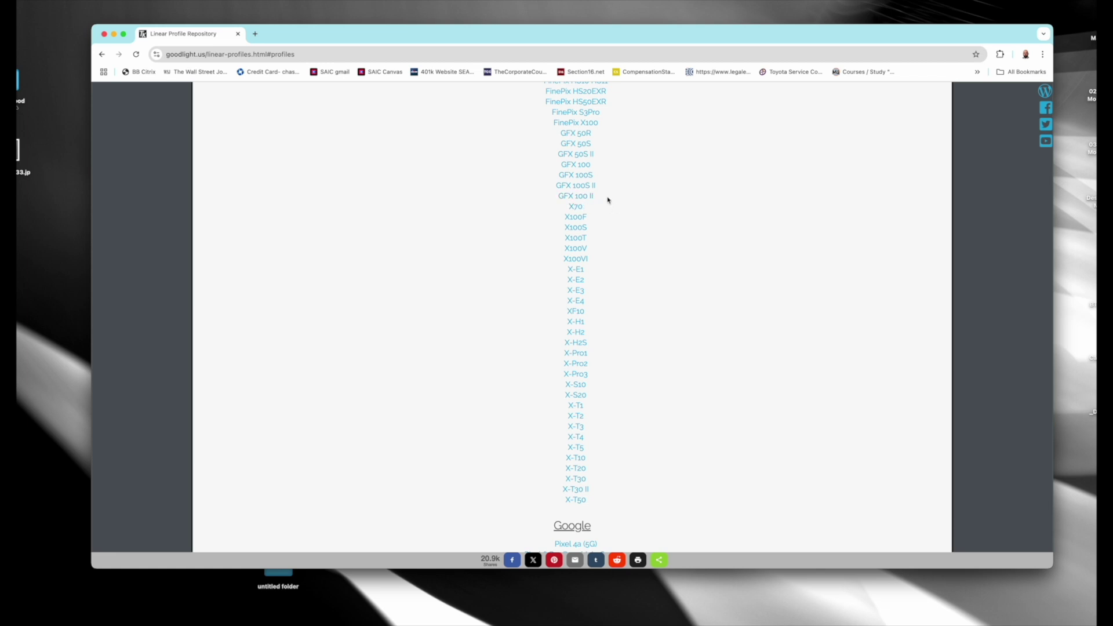
left_click(582, 197)
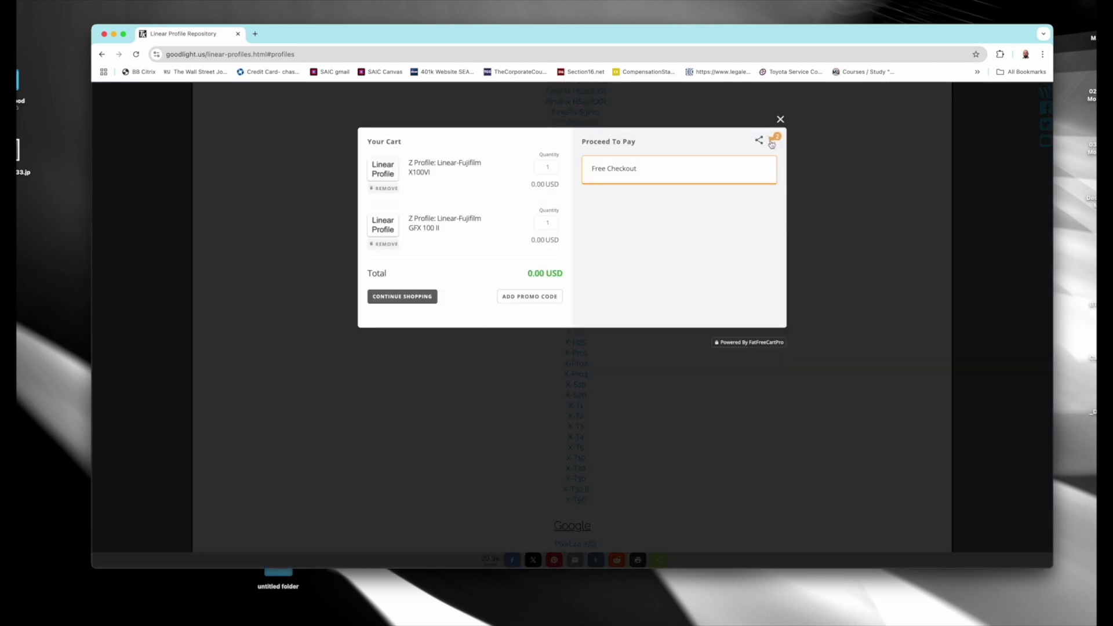
left_click(747, 170)
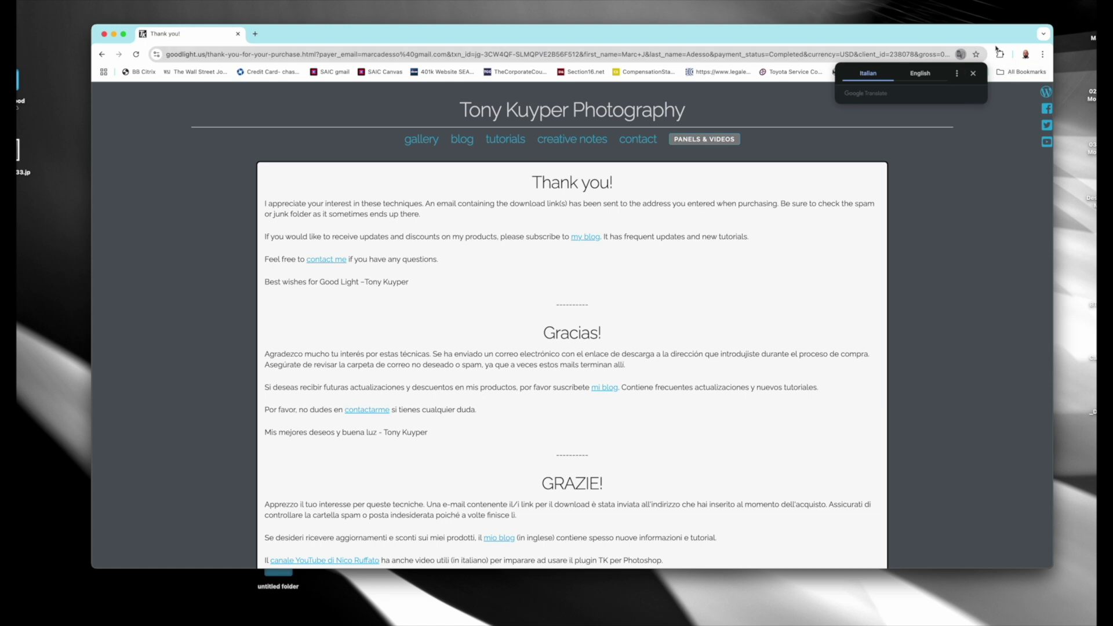
Open gmail.com in a new tab and follow the download link in the Fujifilm GFX 100 II profile purchase e-mail
key("super+t")
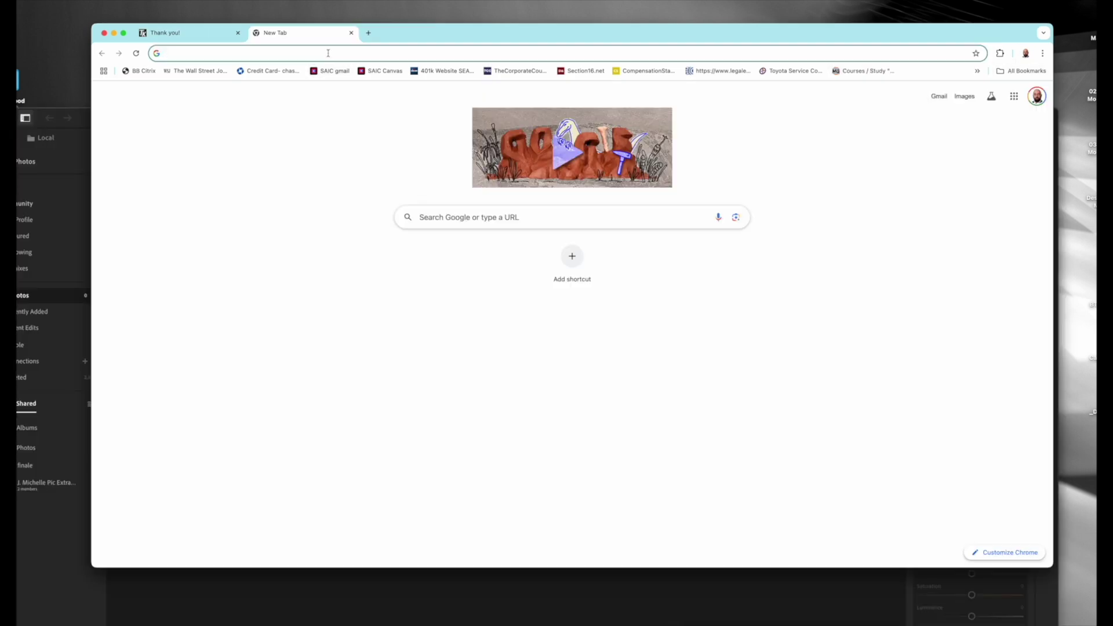
type("gmail.com")
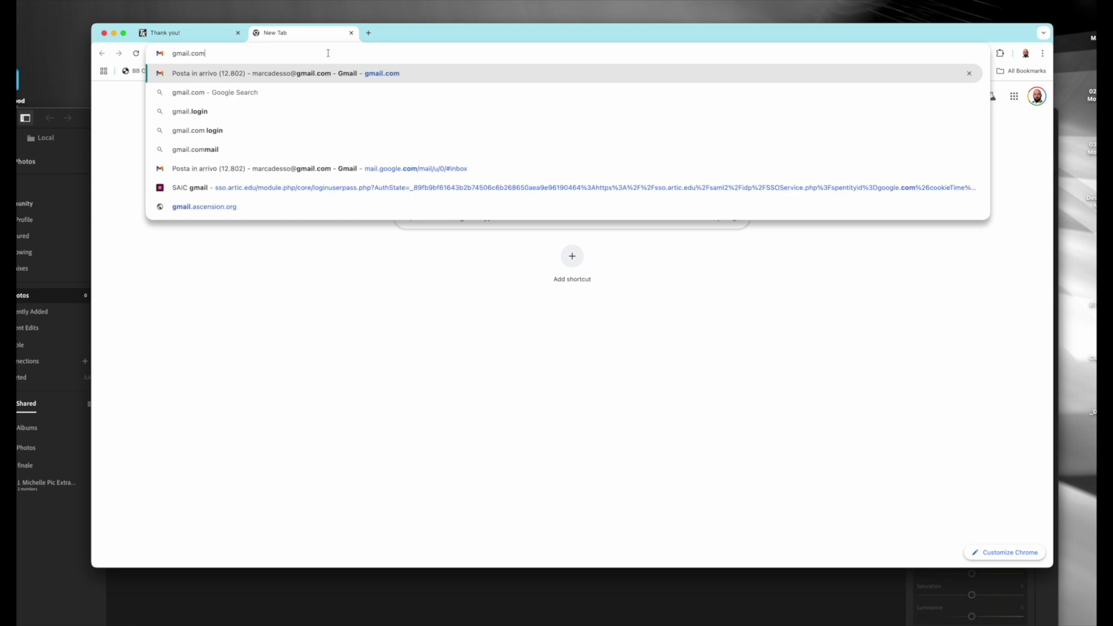
key("Return")
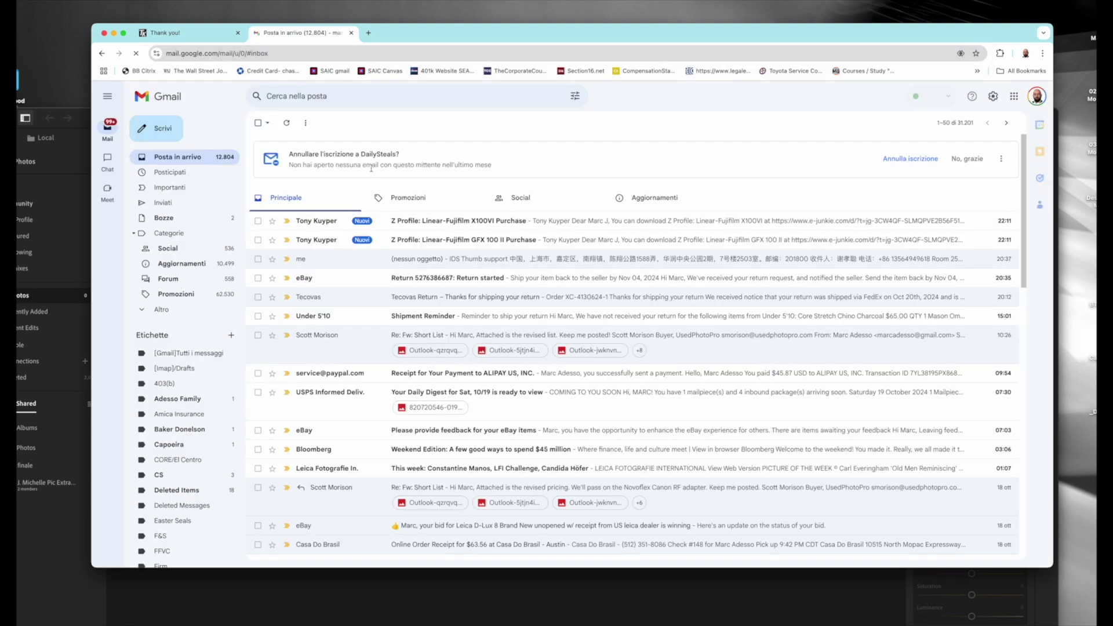
left_click(499, 237)
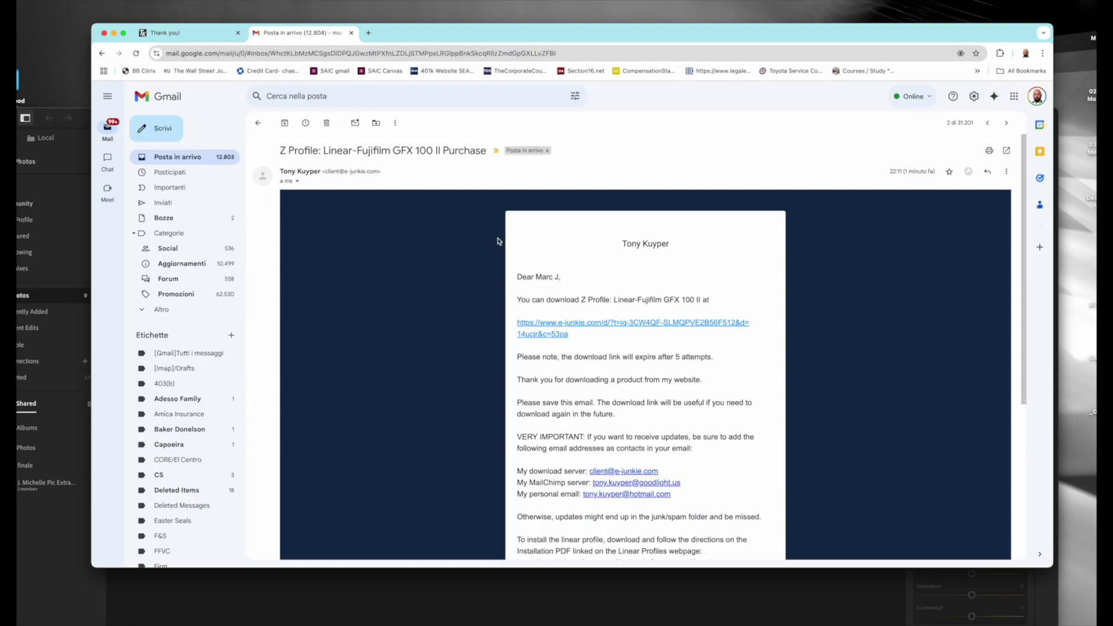
left_click(674, 340)
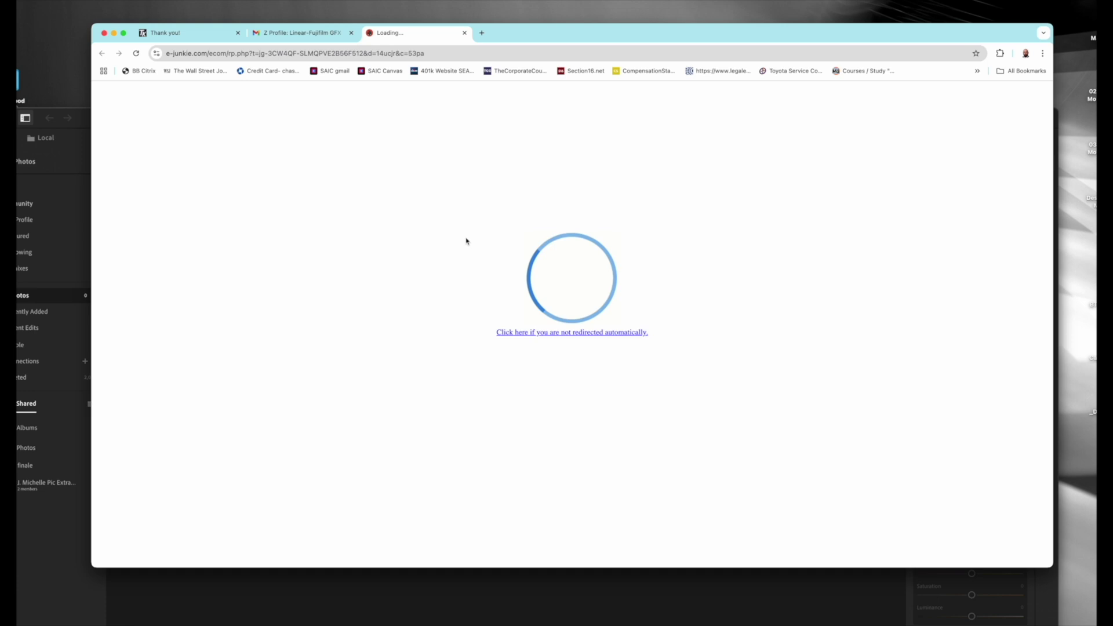
Return to the inbox and follow the download link in the Fujifilm X100VI profile purchase e-mail
left_click(304, 35)
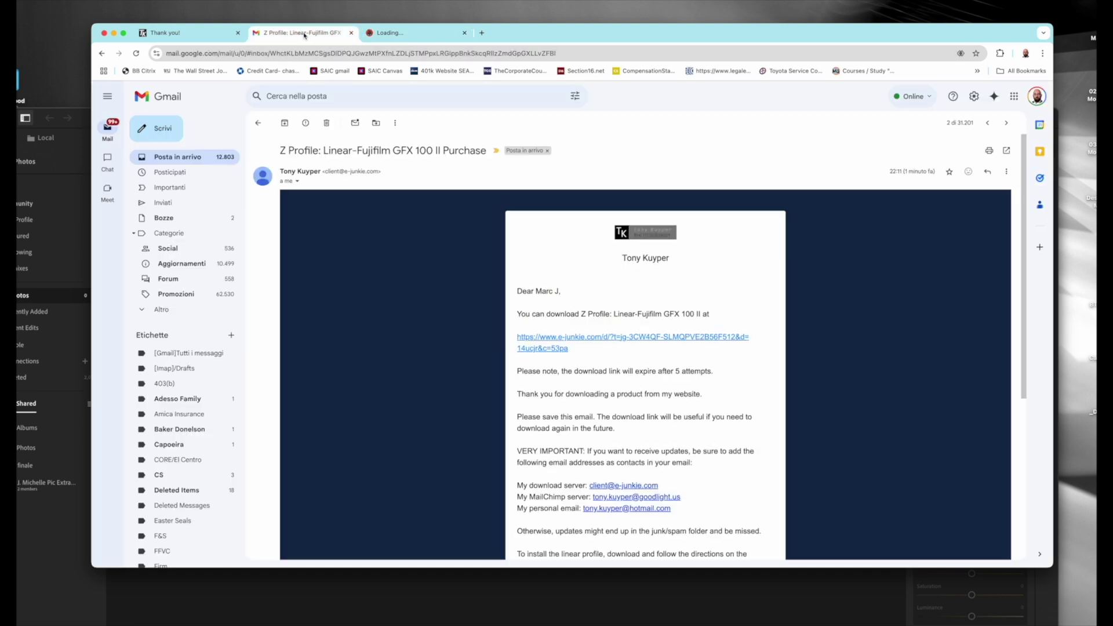
left_click(258, 122)
left_click(500, 220)
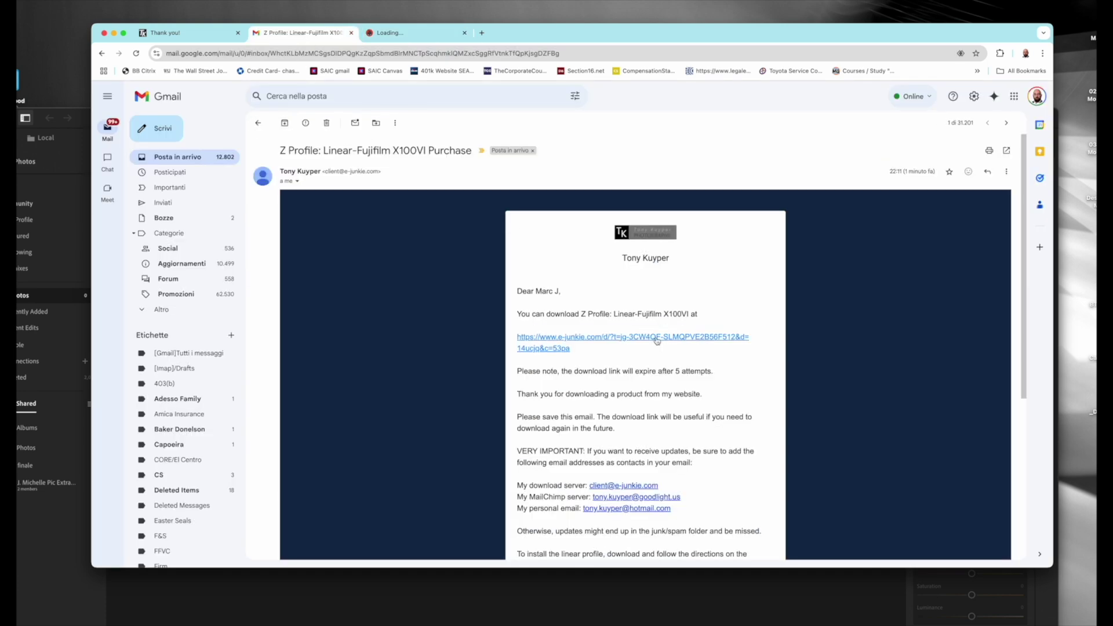
left_click(657, 340)
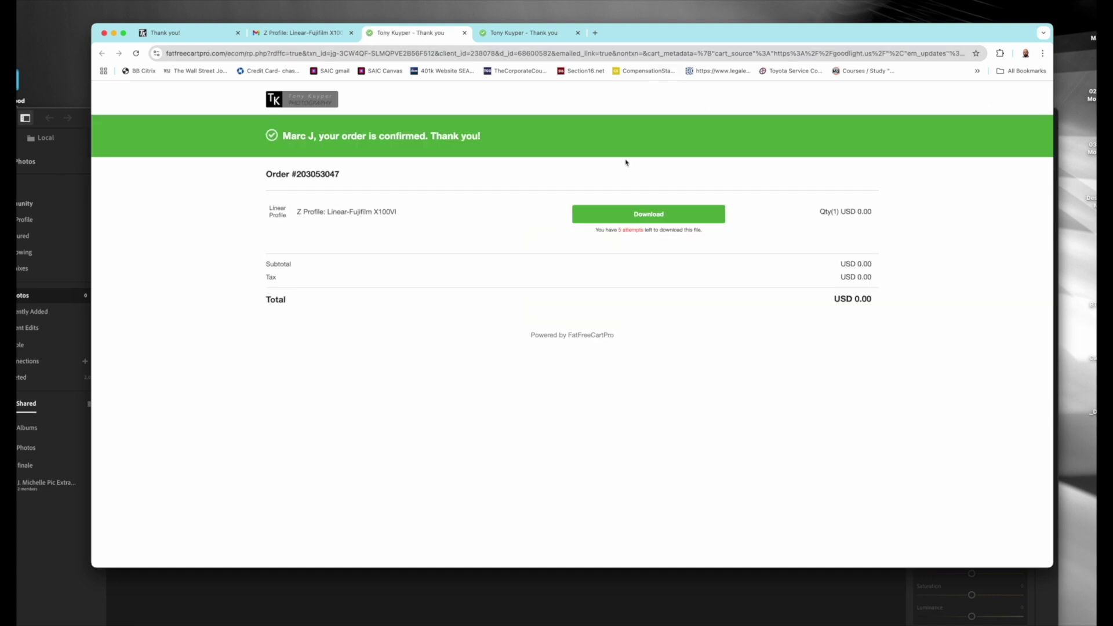
Download the Fujifilm X100VI and GFX 100 II linear profile archives from their order confirmation pages
left_click(652, 219)
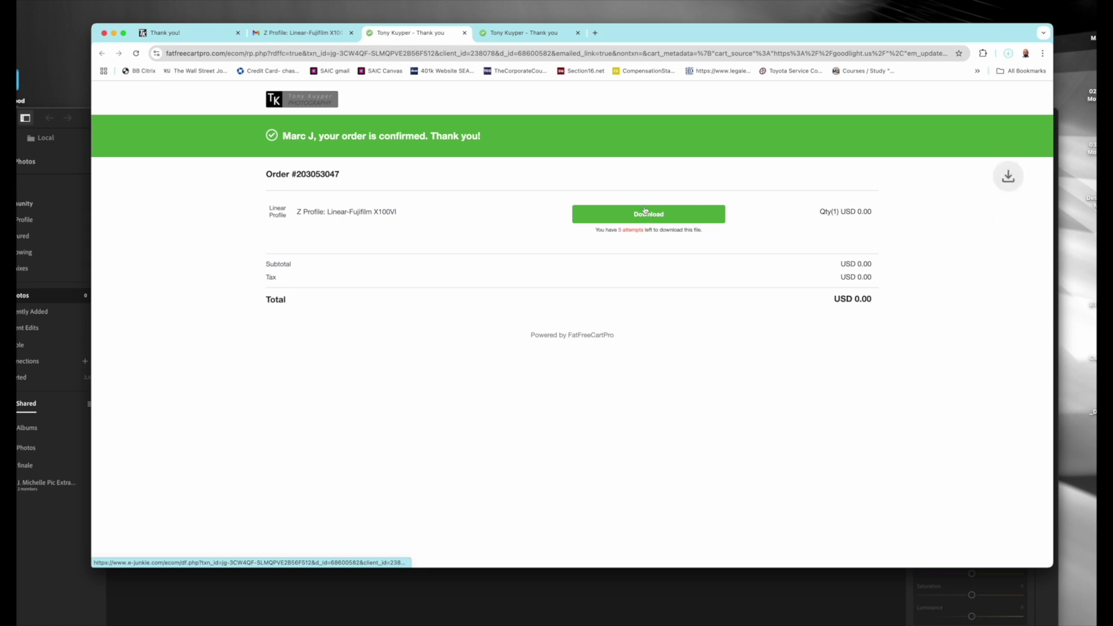
key("ctrl+Tab")
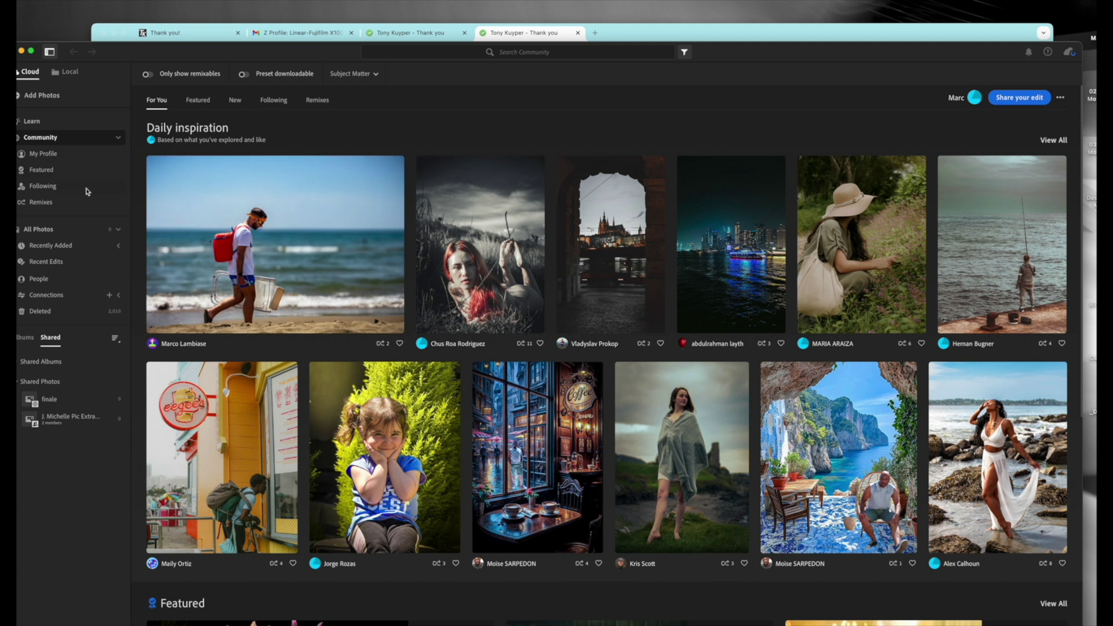
Switch to Lightroom, show all photos and import the profile archives Linear-FujifilmGFX100II.zip and Linear-FujifilmX100VI.zip from Downloads
left_click(30, 338)
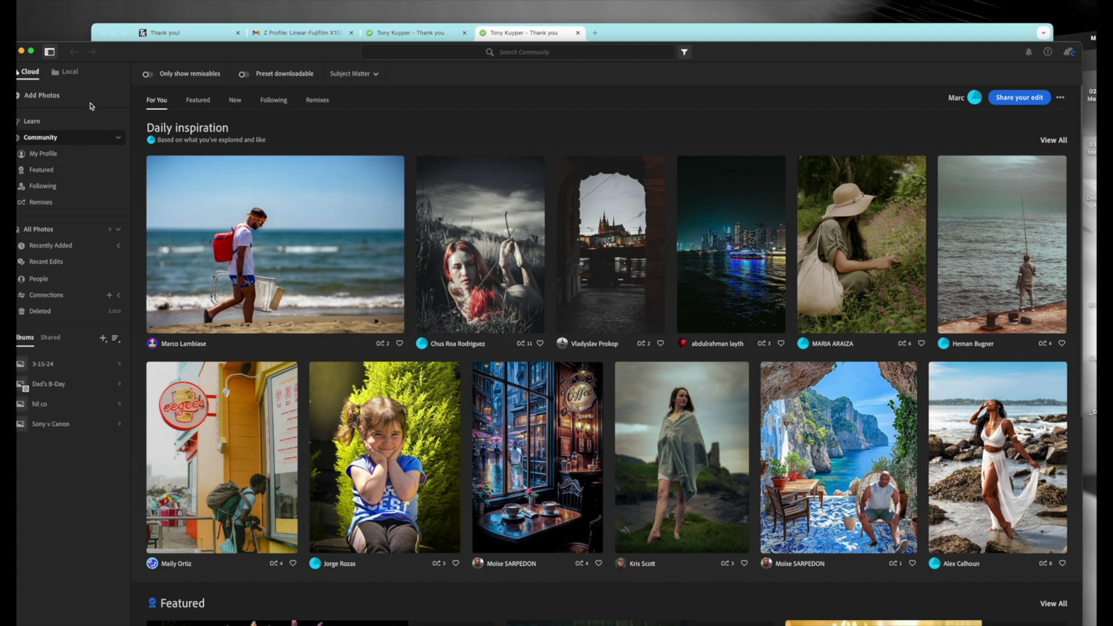
left_click(53, 232)
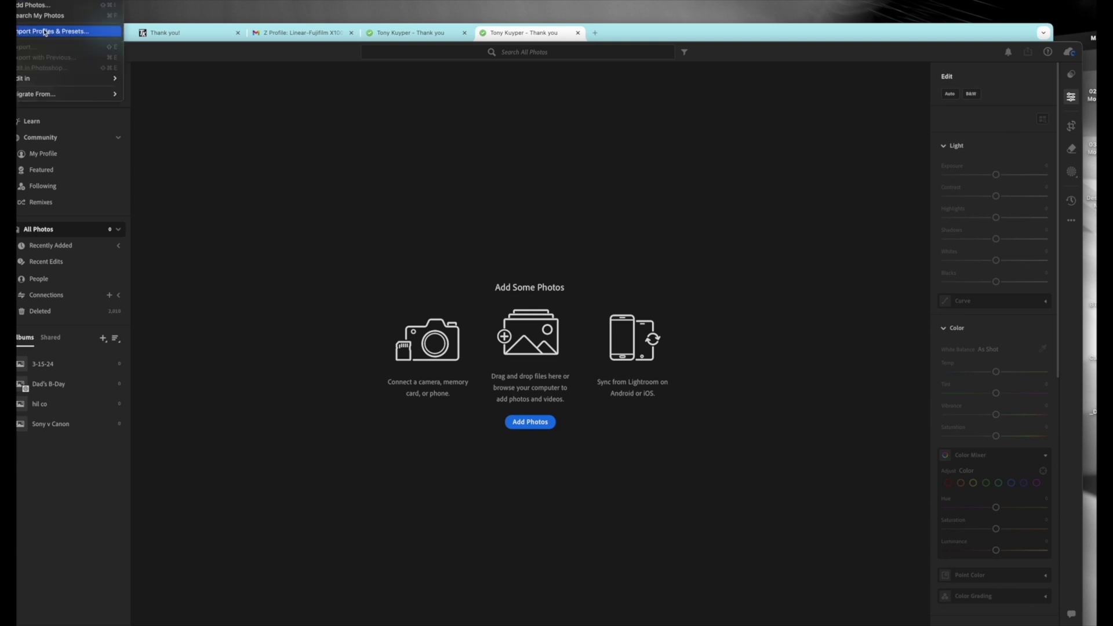
key("super+shift+a")
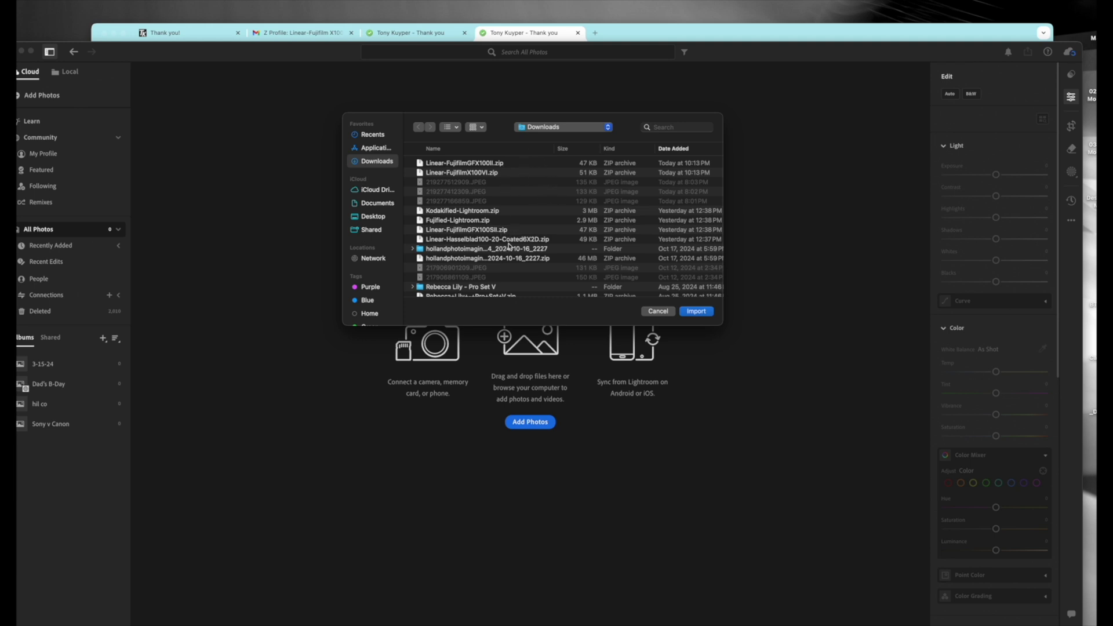
left_click(501, 164)
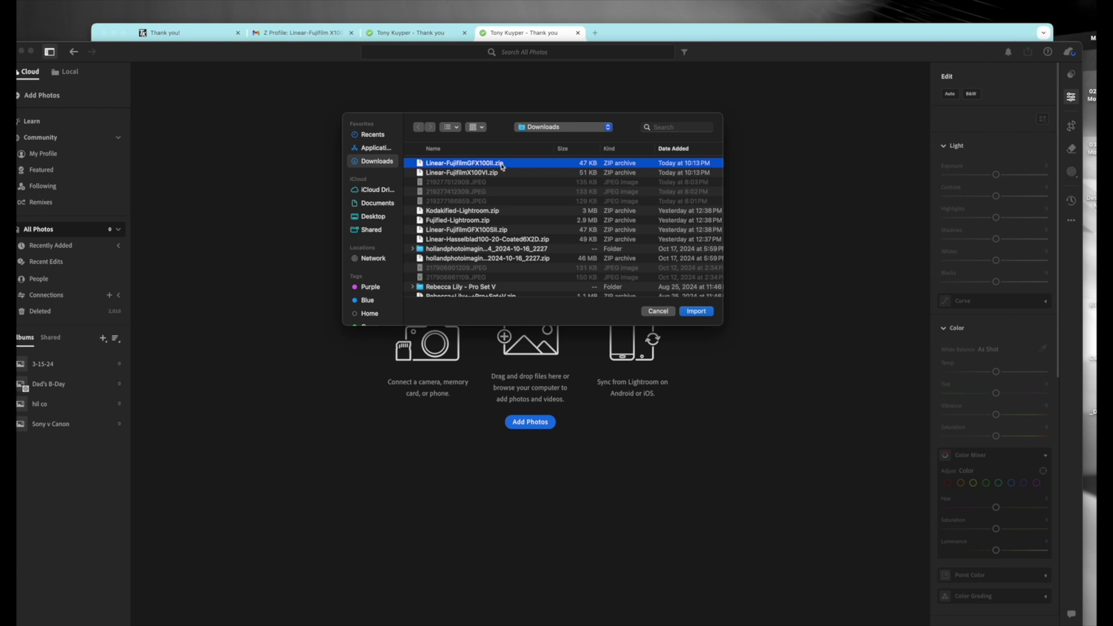
left_click(502, 173, "shift")
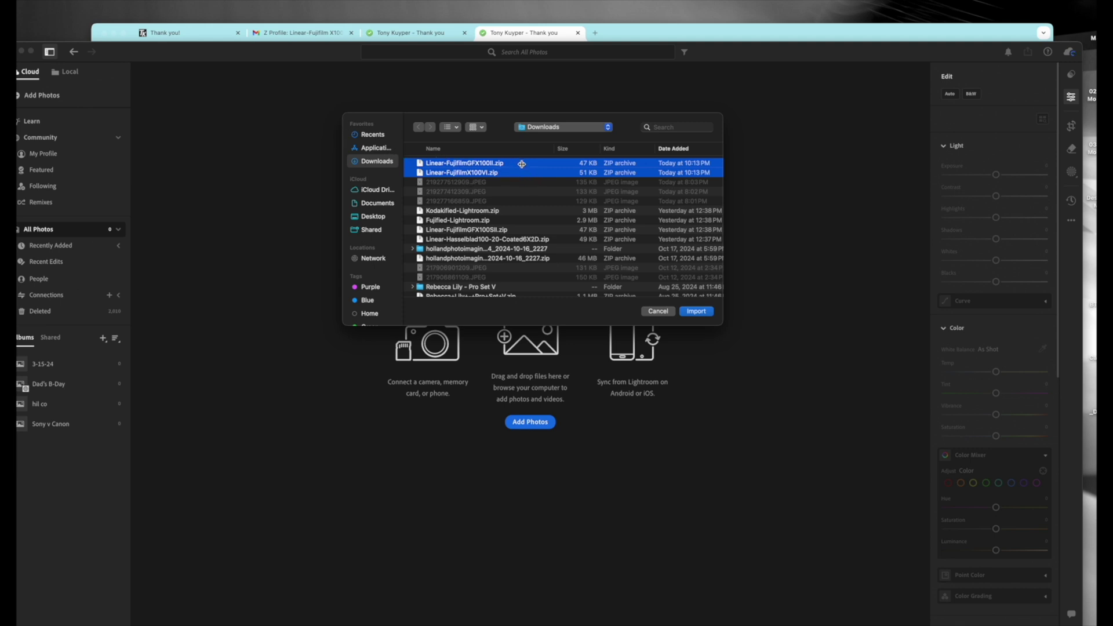
left_click(696, 312)
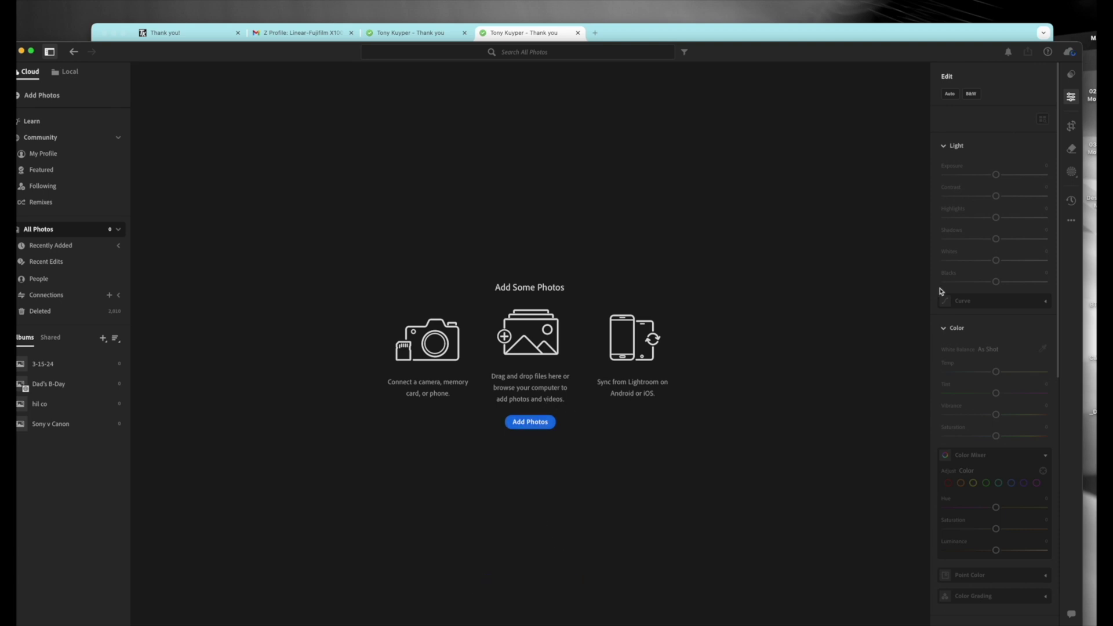
Clear the browser out of the way and add the desktop raw files B0000219.3FR and _DSF0740.RAF to Lightroom
left_click(665, 36)
left_click(114, 33)
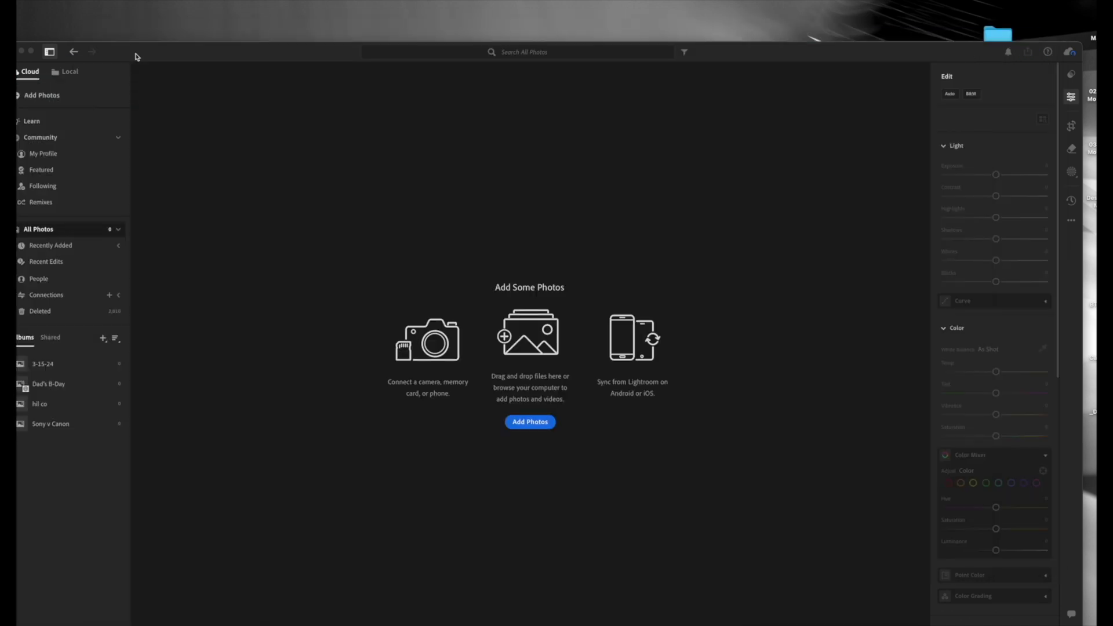
left_click_drag(598, 67, 469, 68)
left_click(833, 364)
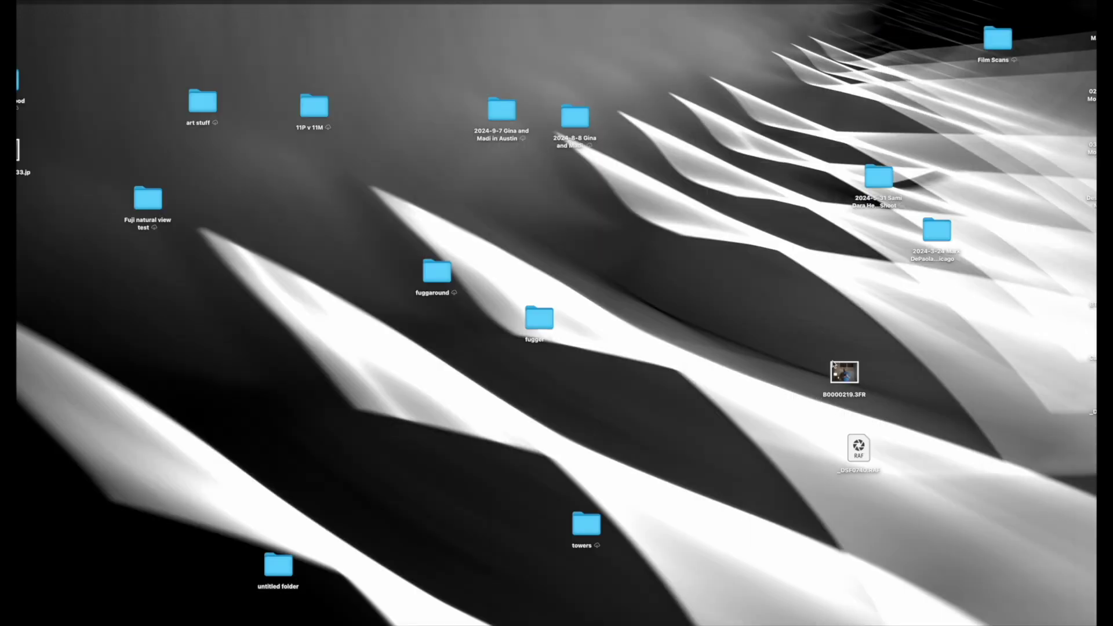
left_click(813, 370)
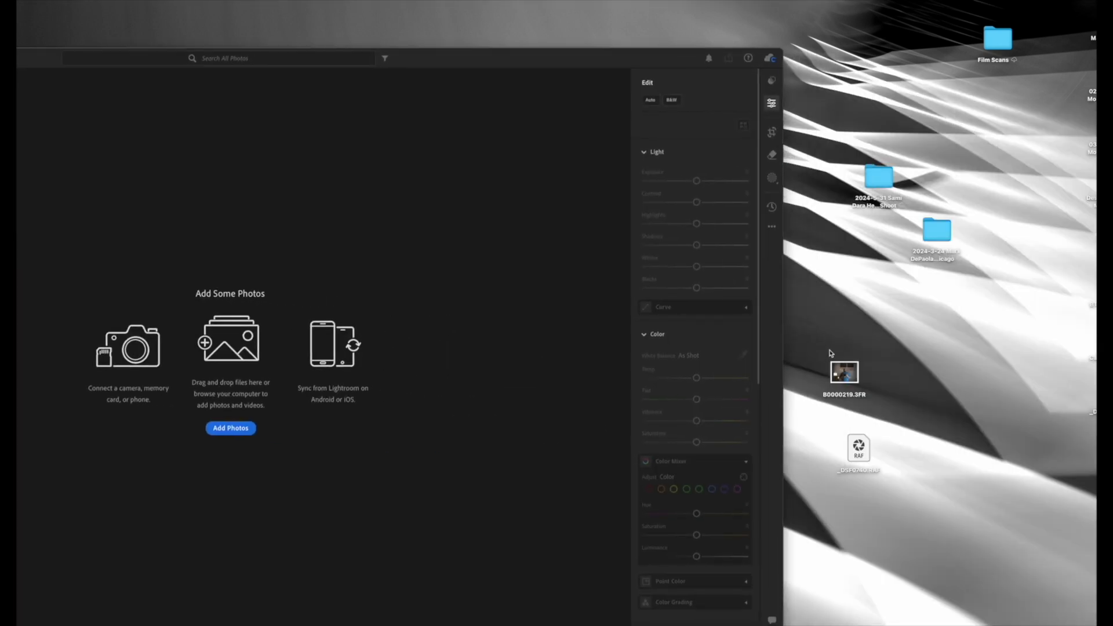
left_click_drag(843, 372, 427, 350)
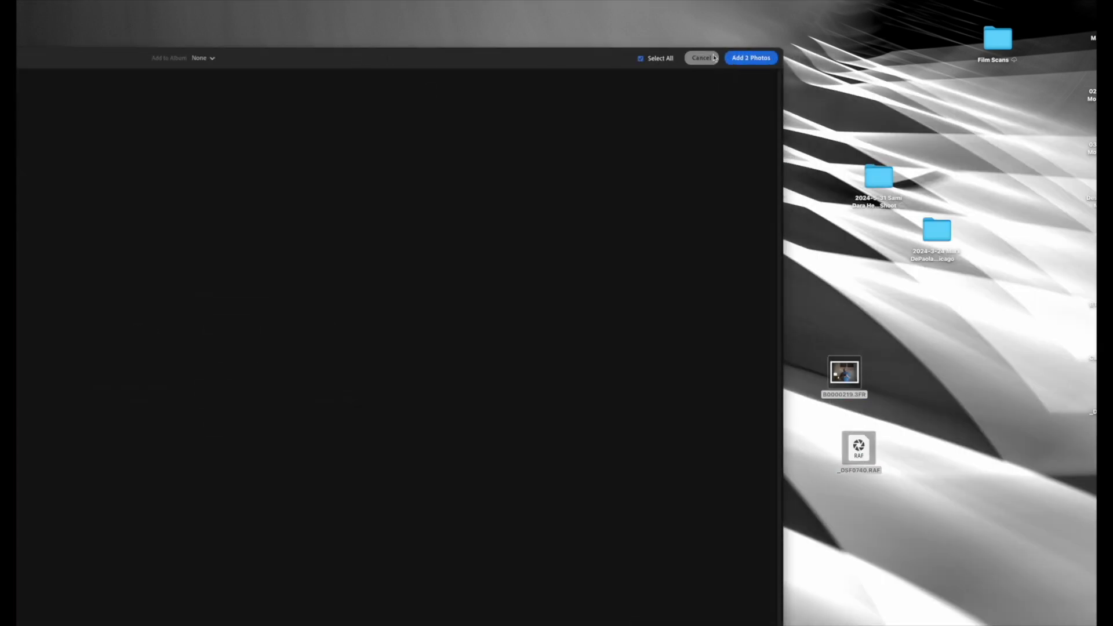
left_click(750, 58)
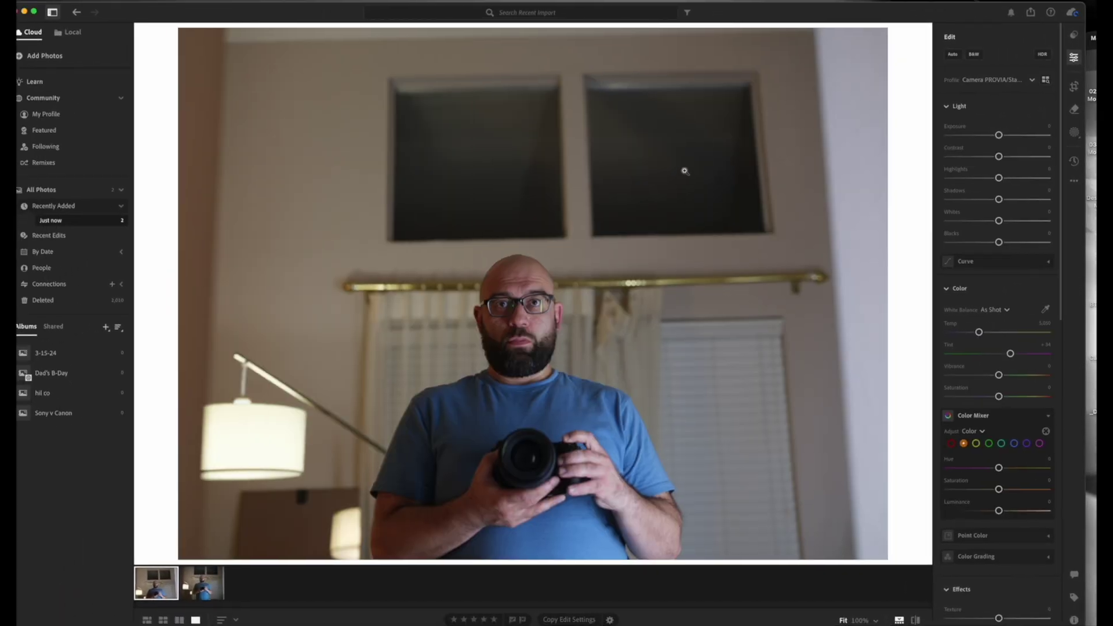
Compare the camera information and default rendering of the Fujifilm and Hasselblad photos
left_click(1074, 618)
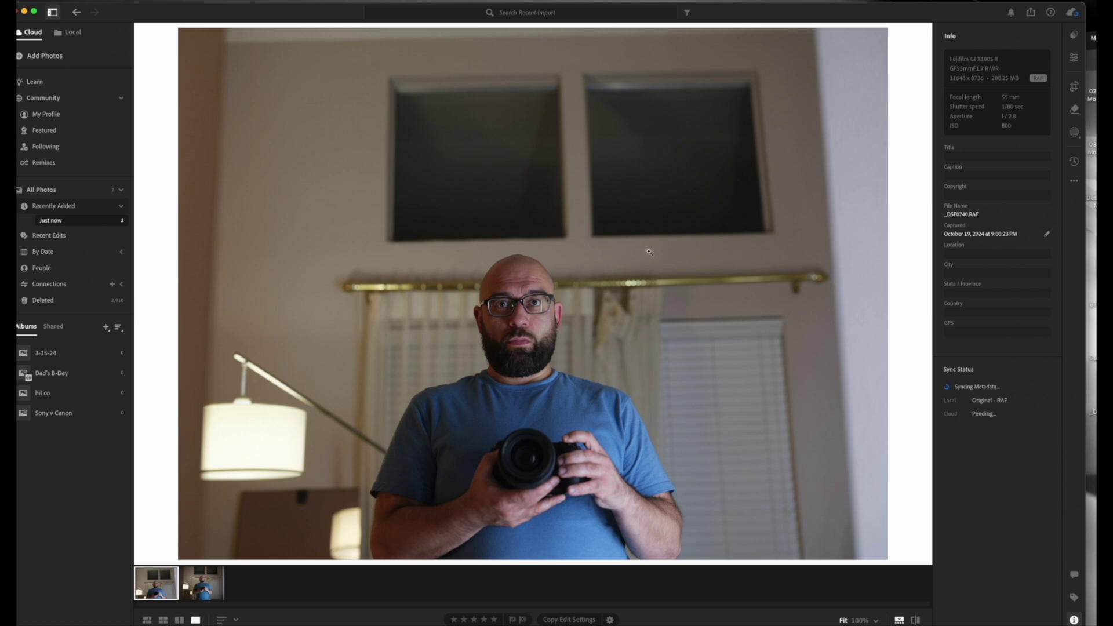
left_click(205, 585)
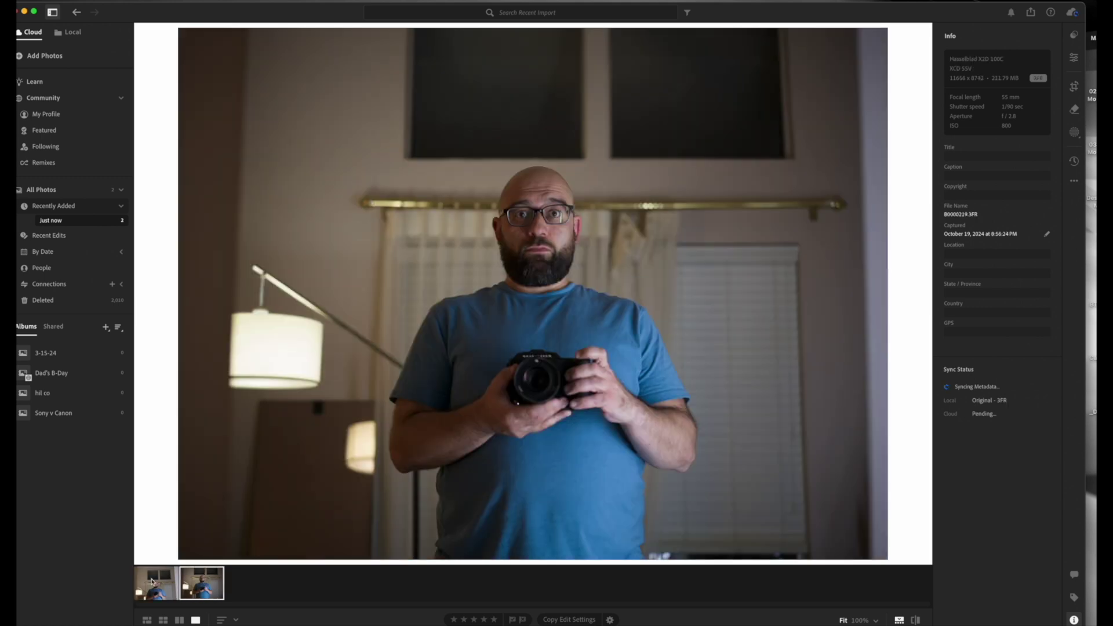
left_click(153, 582)
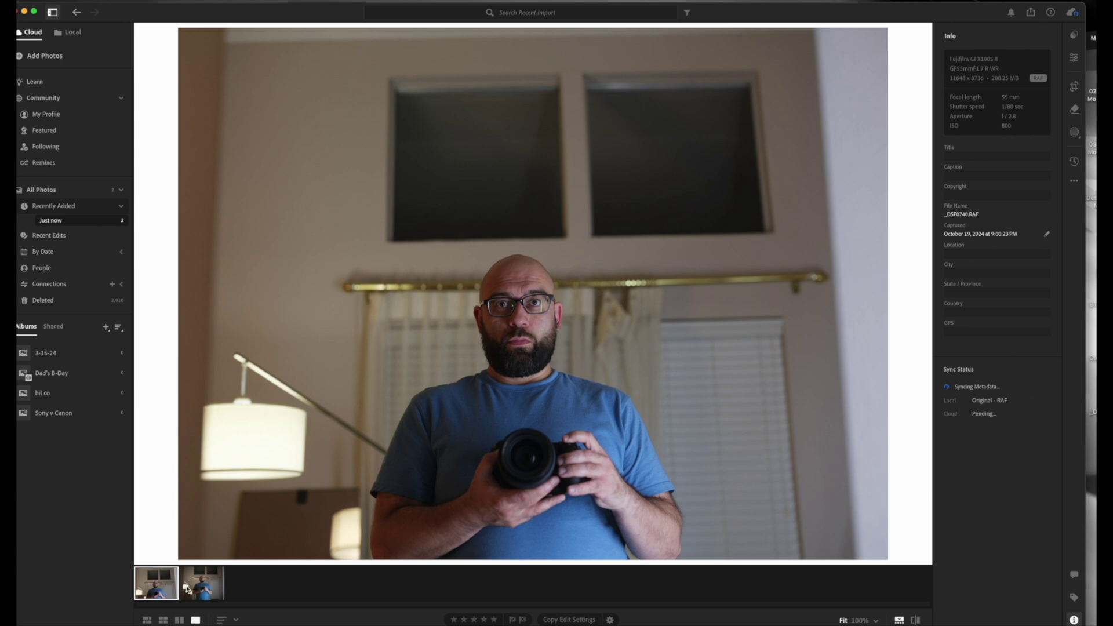
left_click(204, 588)
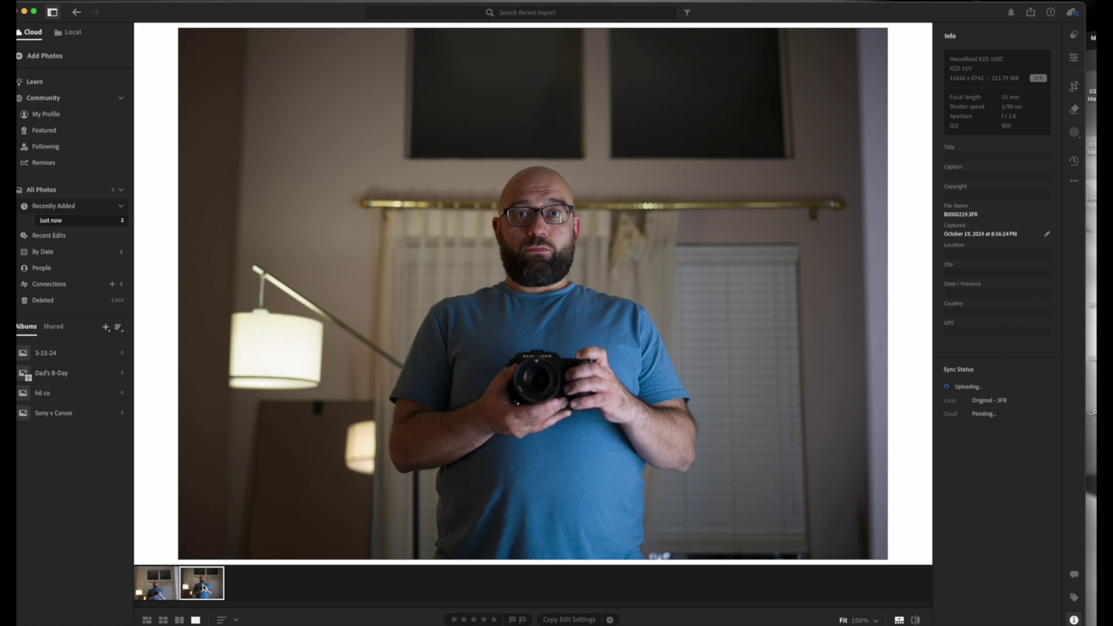
left_click(155, 584)
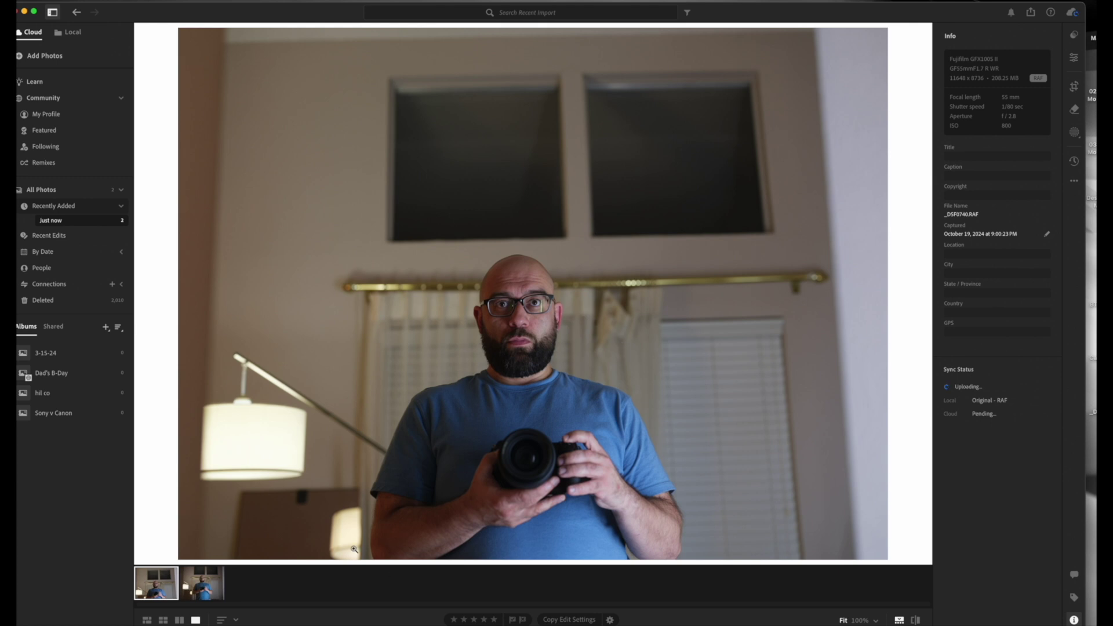
left_click(206, 587)
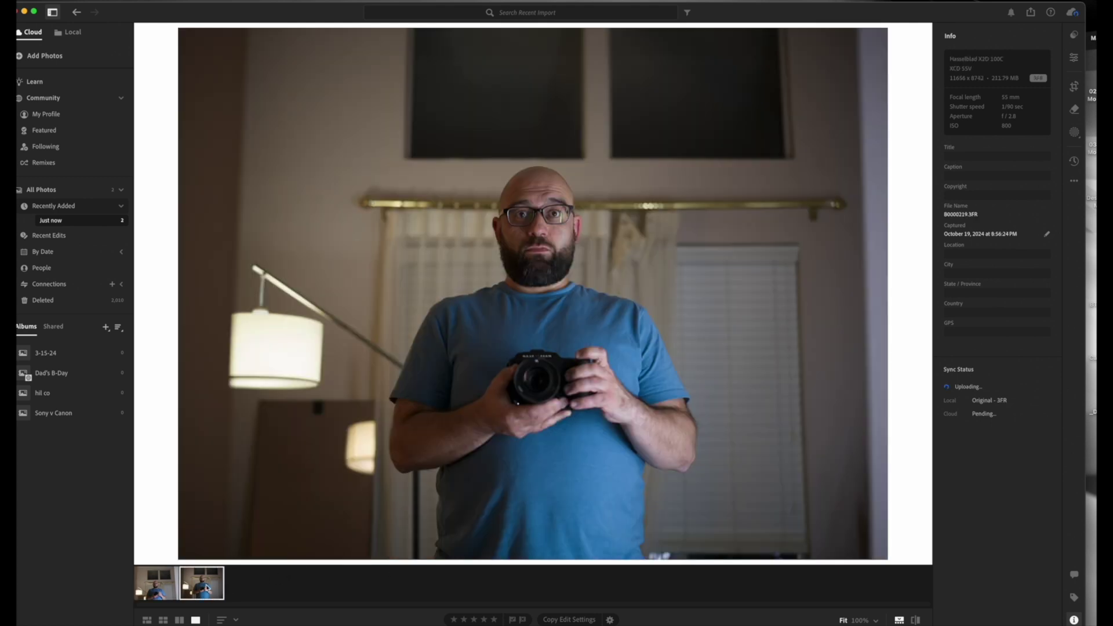
left_click(155, 582)
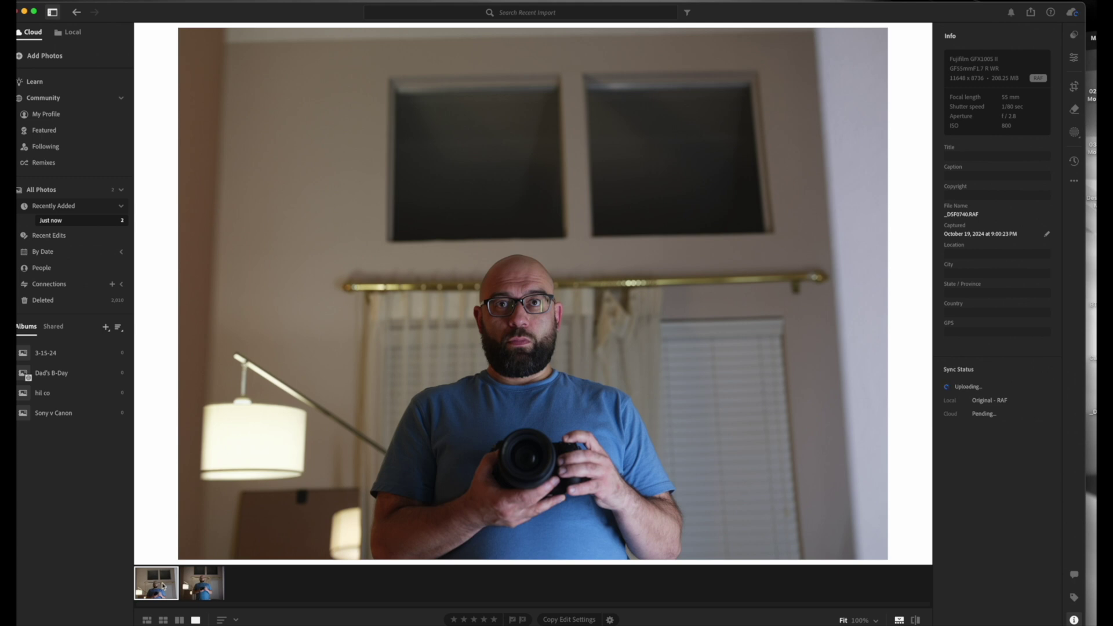
left_click(200, 584)
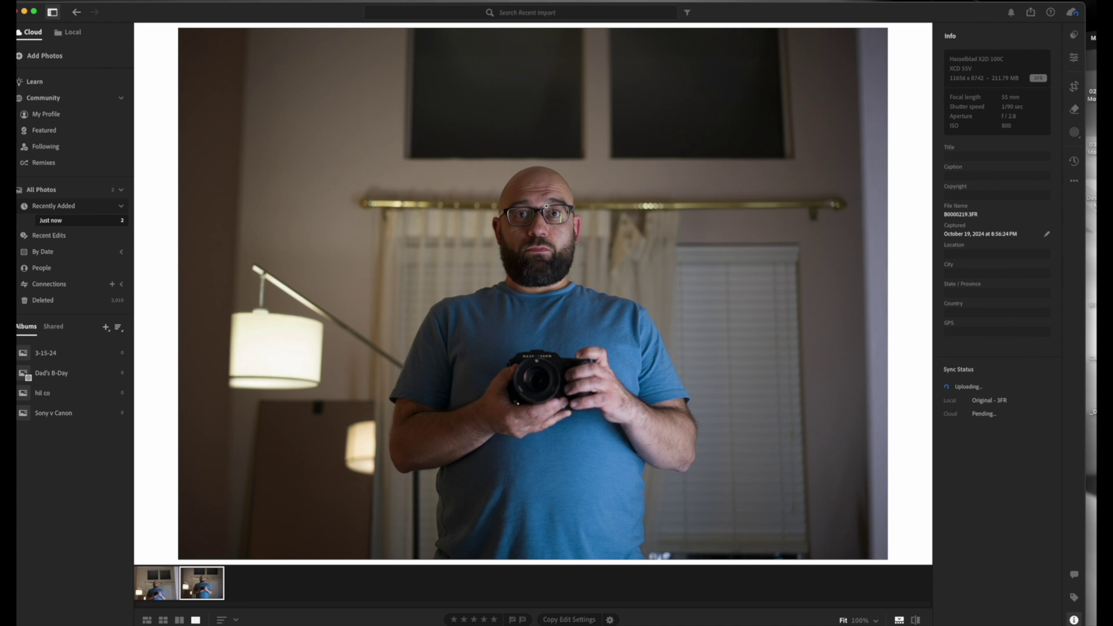
left_click(164, 579)
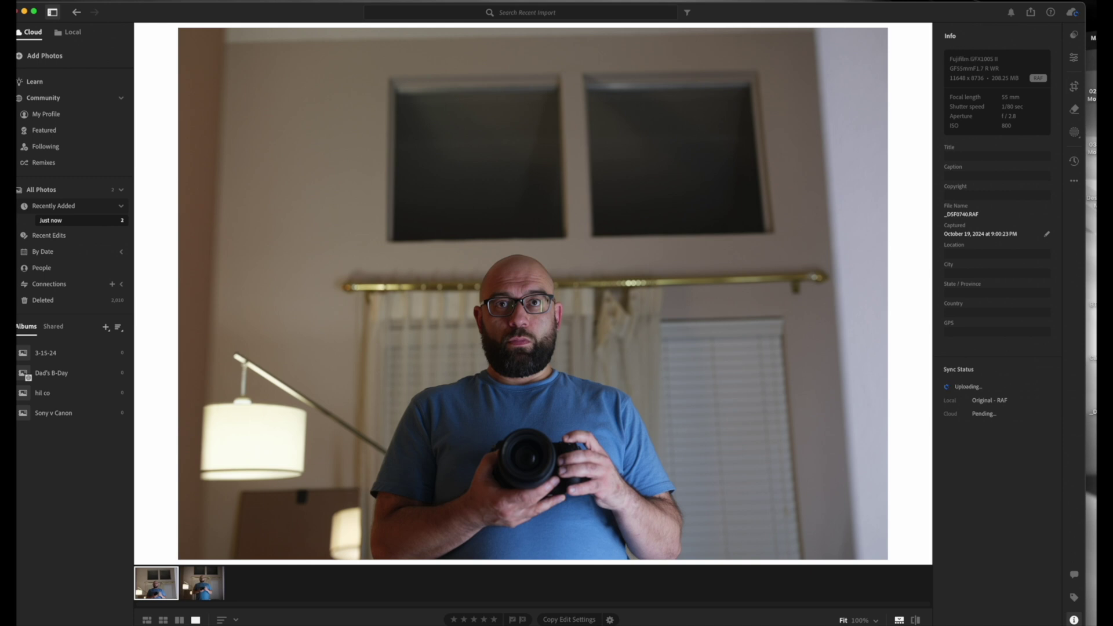
Apply the imported linear Fujifilm GFX profile to the Fujifilm photo _DSF0740.RAF
left_click(1075, 64)
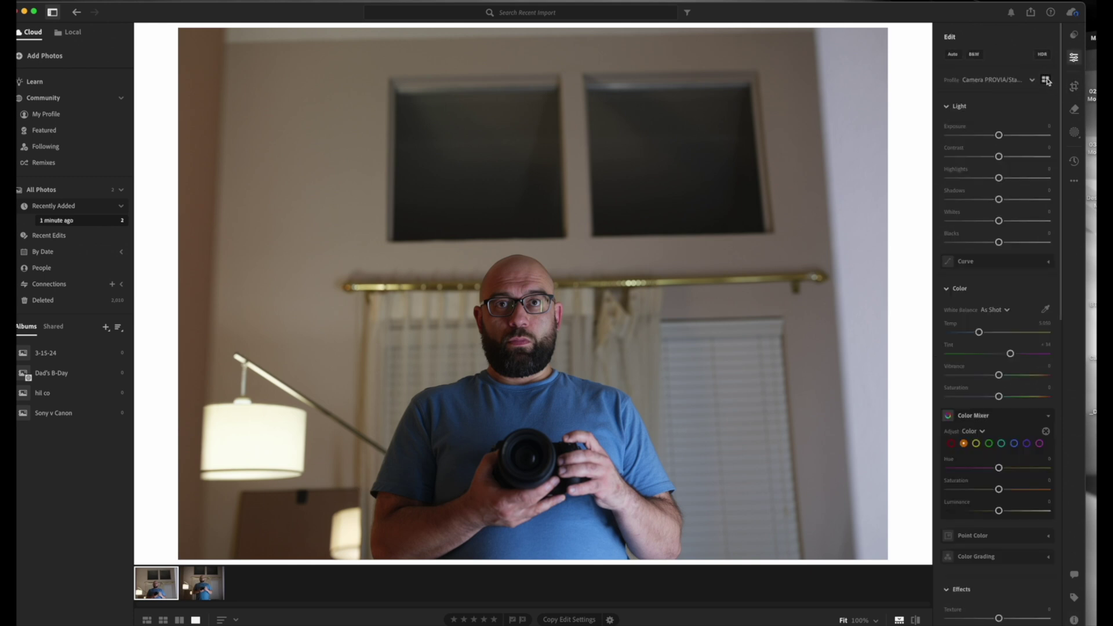
left_click(1074, 35)
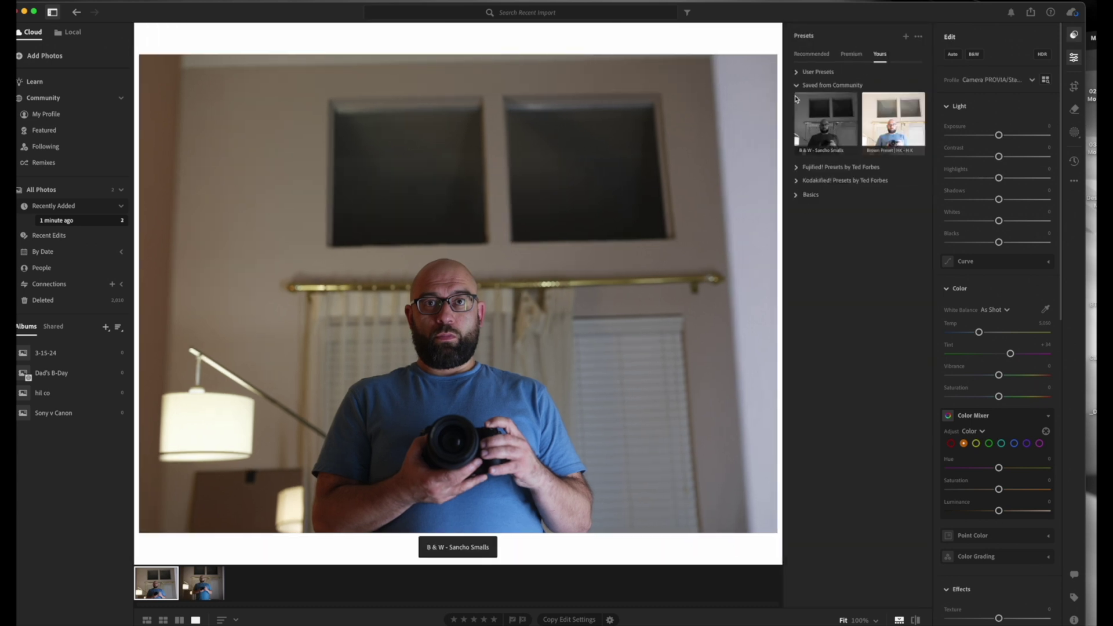
left_click(1074, 36)
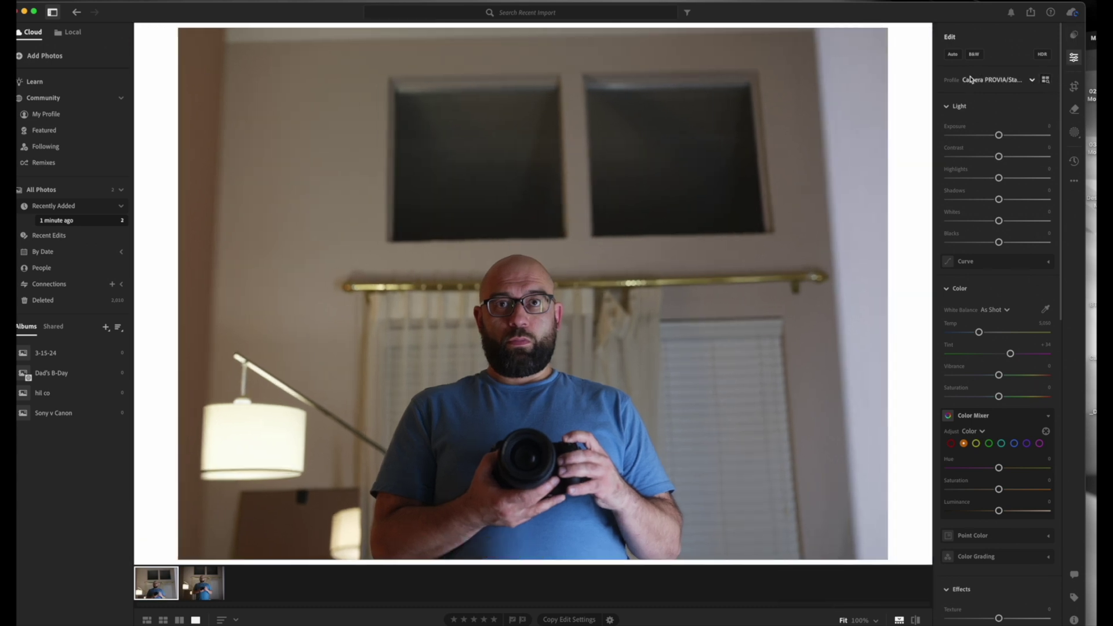
left_click(1046, 82)
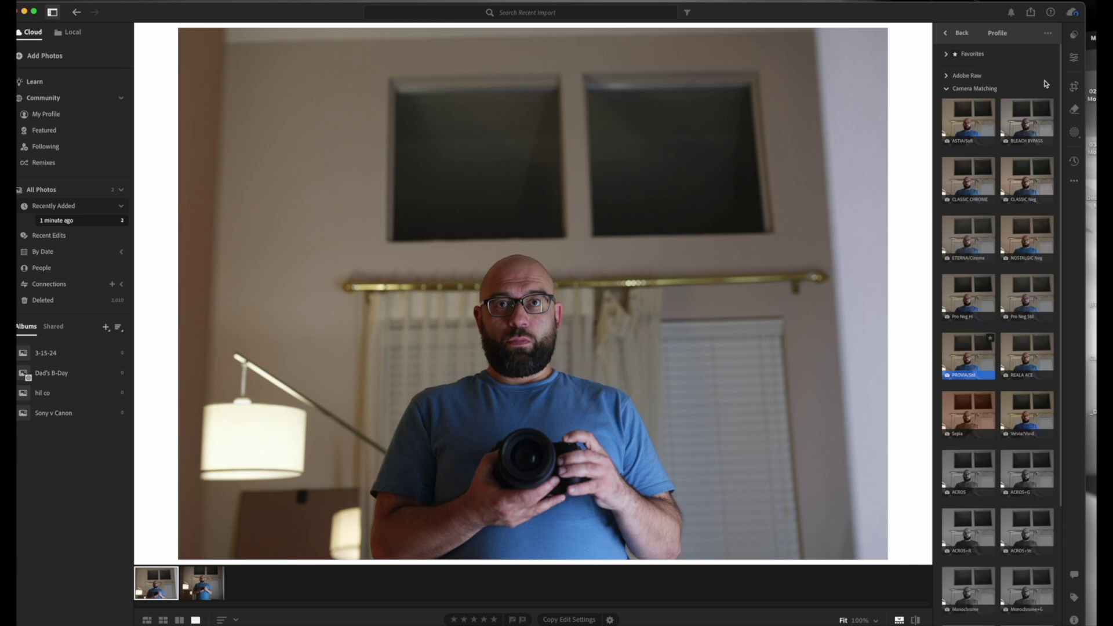
scroll(998, 156, "down", 2)
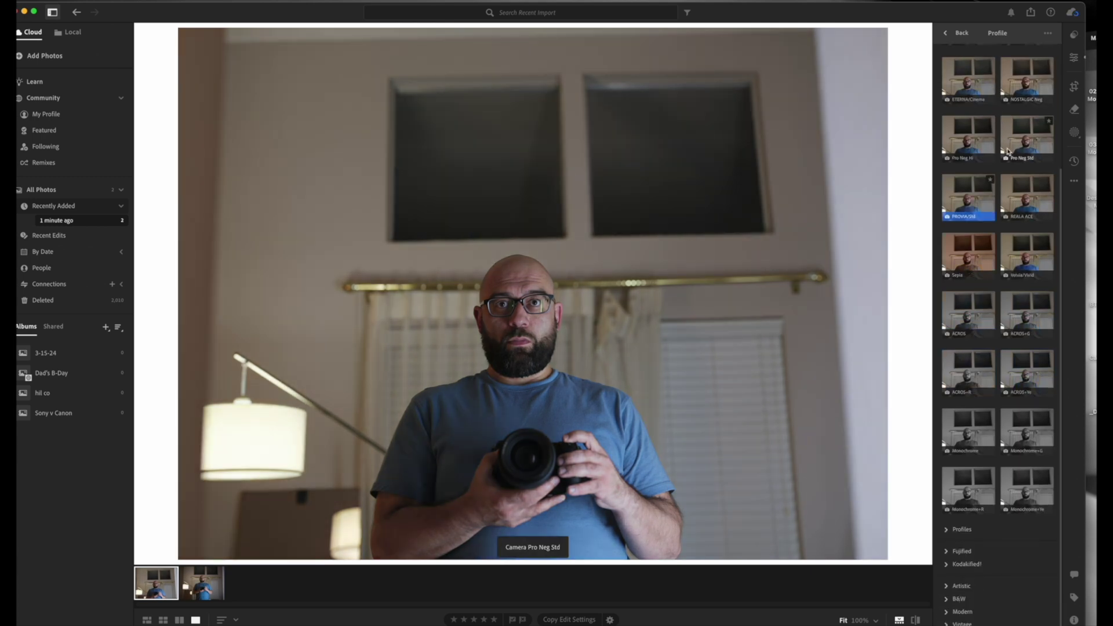
left_click(969, 531)
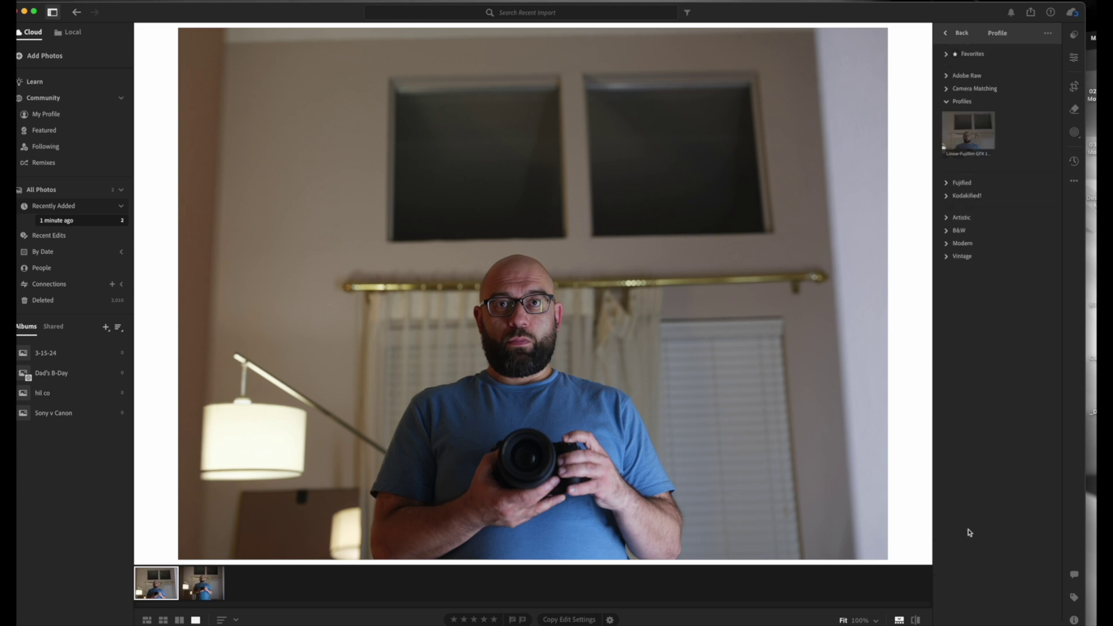
left_click(959, 137)
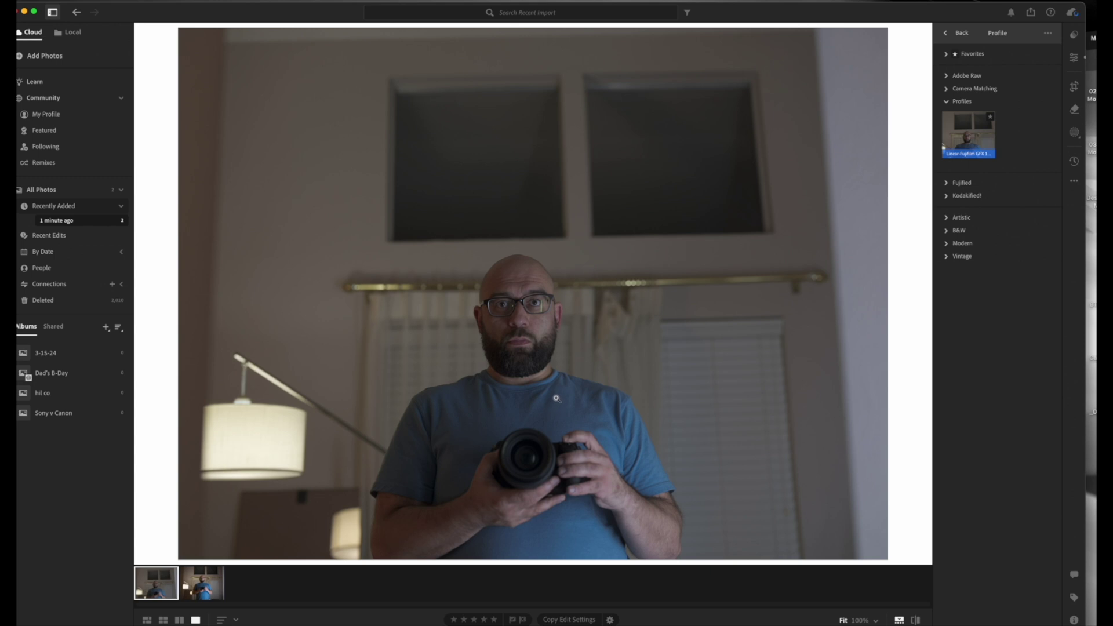
Apply the Hasselblad 100-20-Coated6 profile to the Hasselblad photo B0000219.3FR and compare it with the Fujifilm photo
left_click(218, 587)
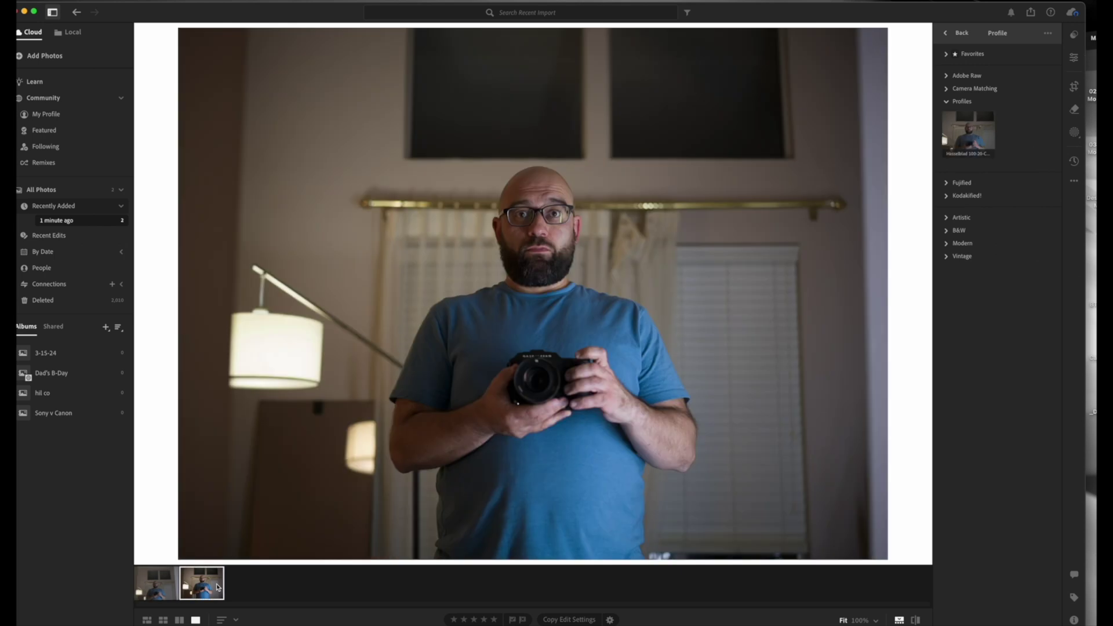
left_click(168, 587)
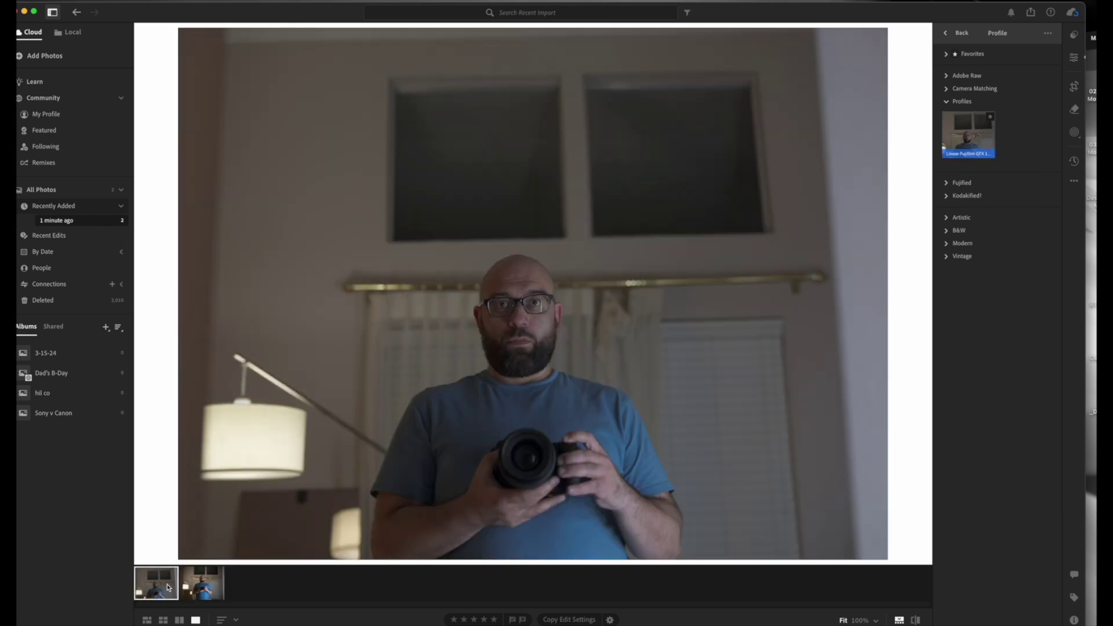
left_click(198, 589)
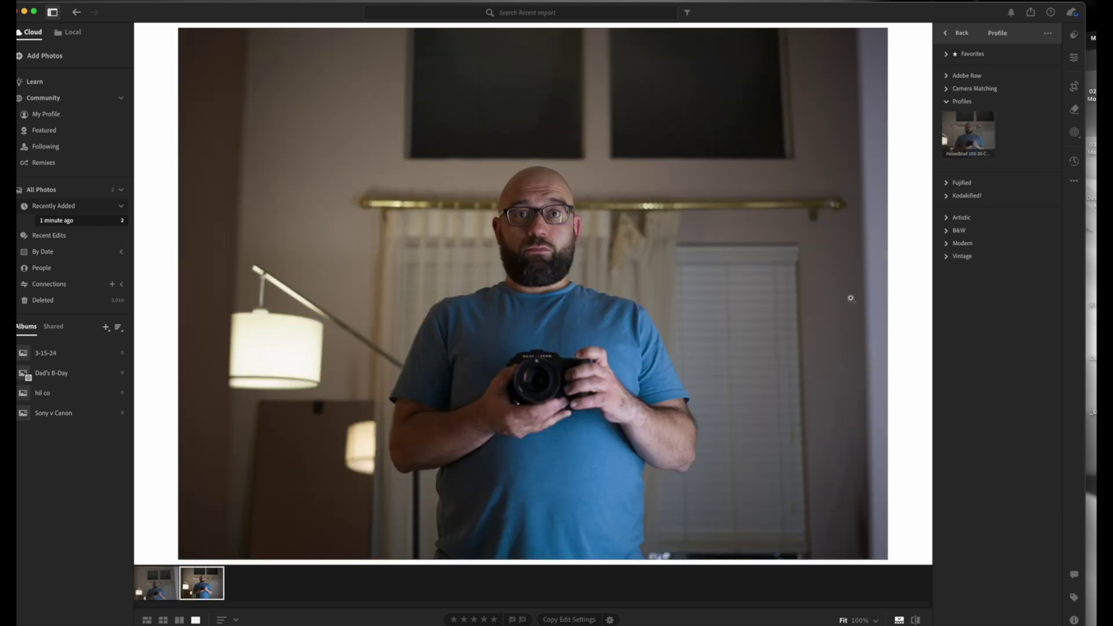
left_click(970, 138)
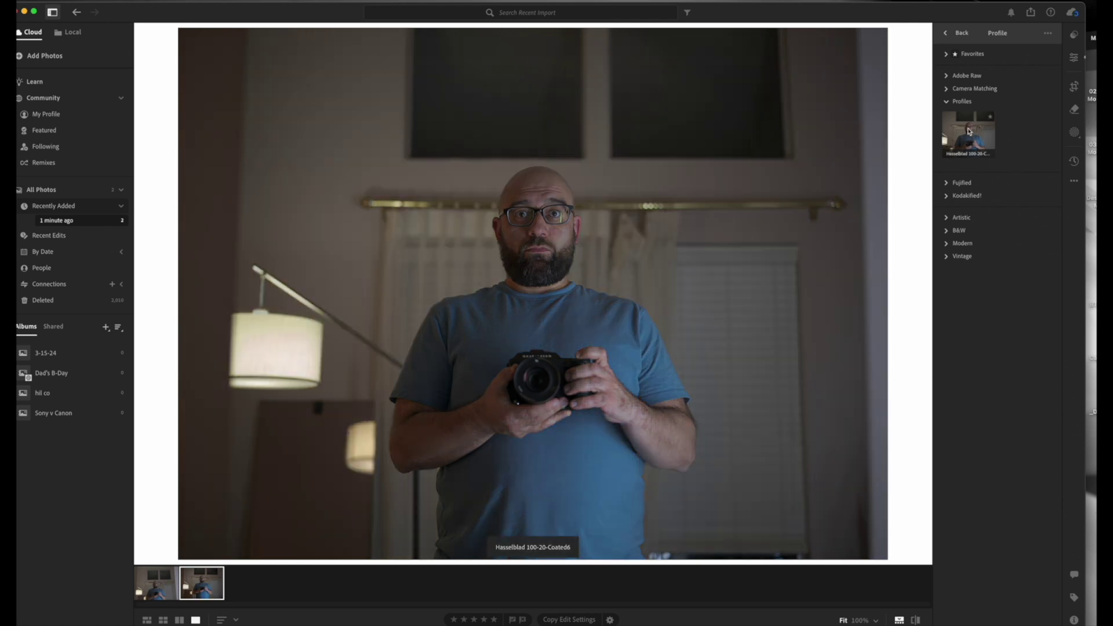
left_click(969, 132)
left_click(163, 584)
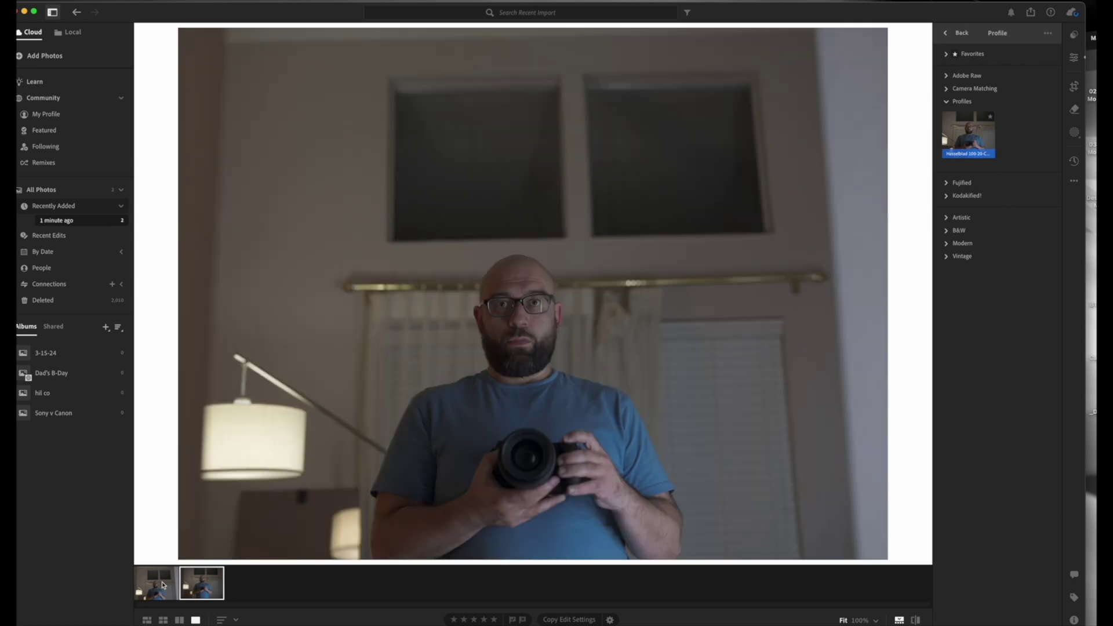
left_click(206, 584)
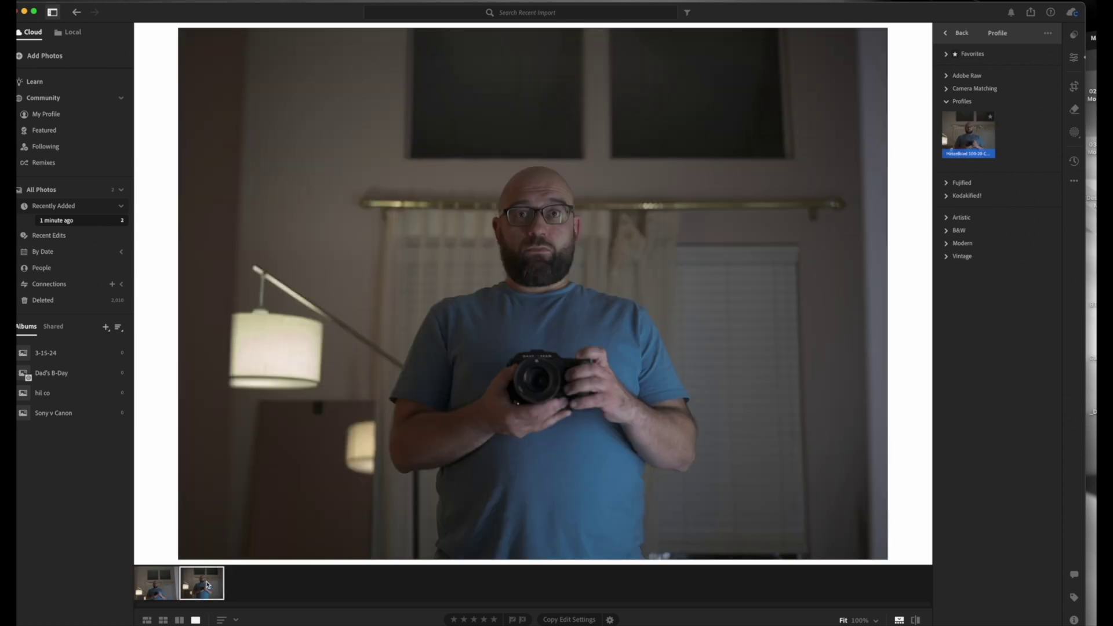
Raise the exposure and saturation of the Fujifilm photo and set its colour temperature to 4,684
left_click(174, 584)
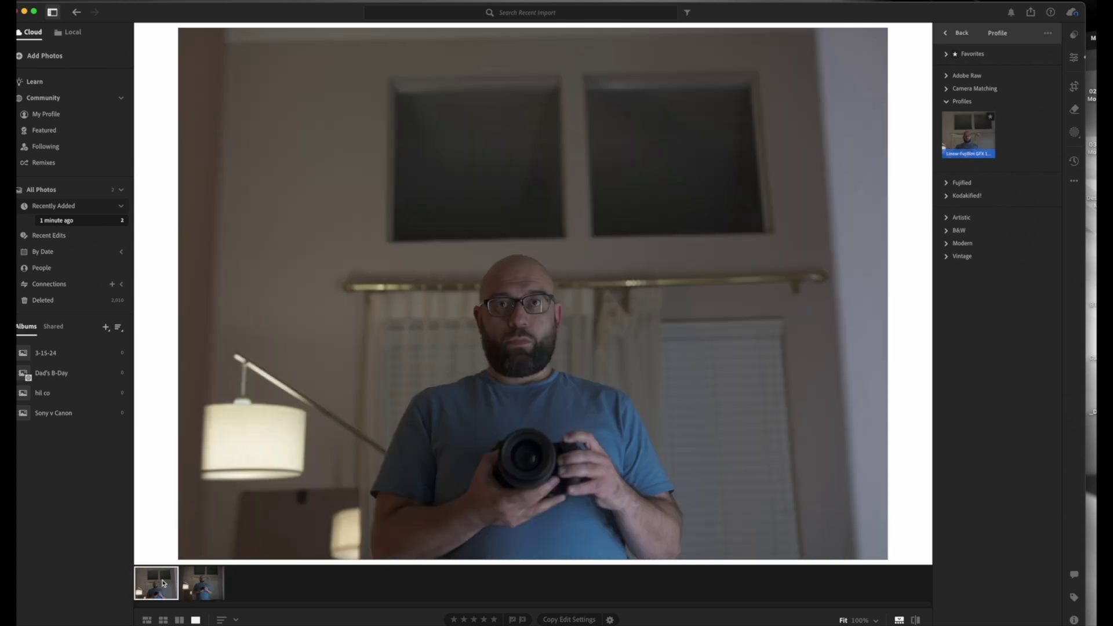
left_click(1073, 57)
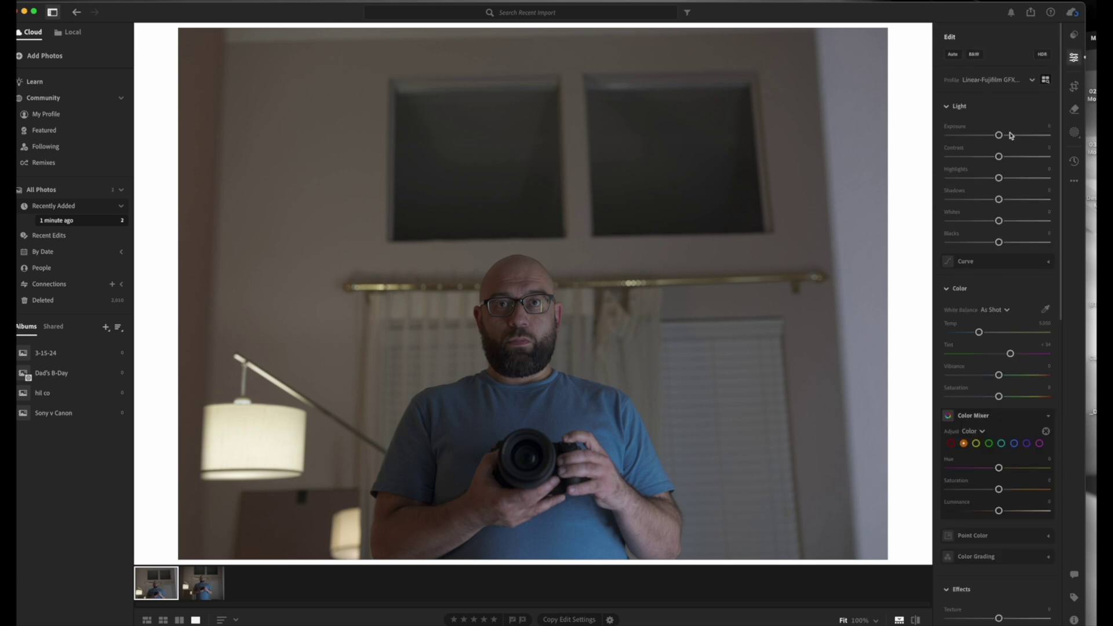
left_click_drag(998, 135, 1003, 135)
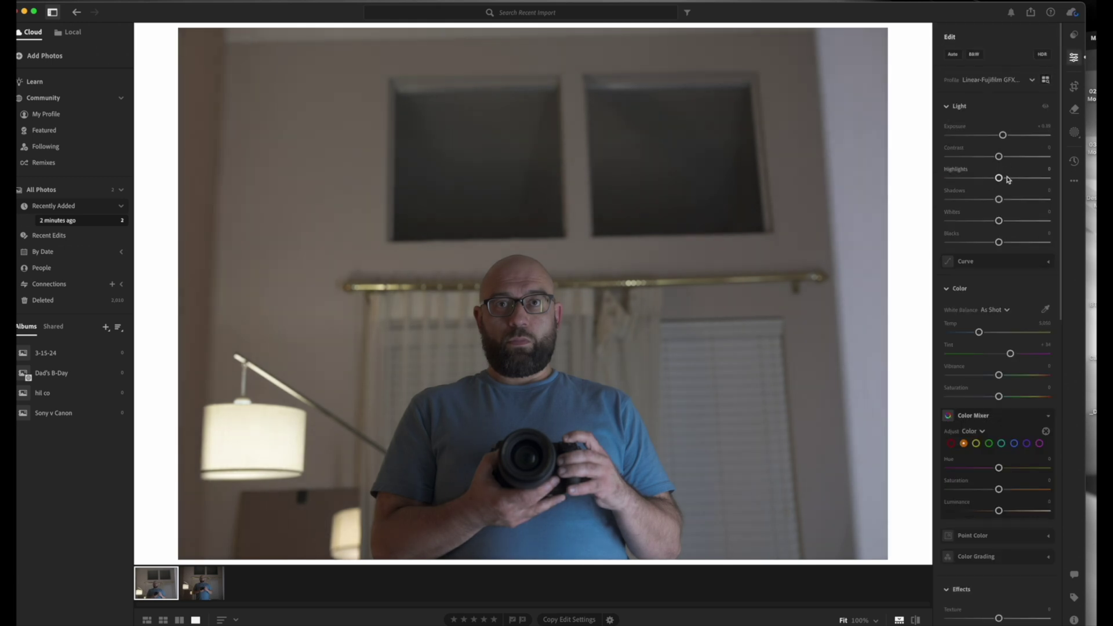
left_click_drag(999, 397, 1008, 397)
left_click_drag(978, 333, 975, 334)
Set the Hasselblad photo's exposure to +0.17 and raise its saturation slightly
left_click(202, 594)
left_click_drag(998, 135, 1000, 136)
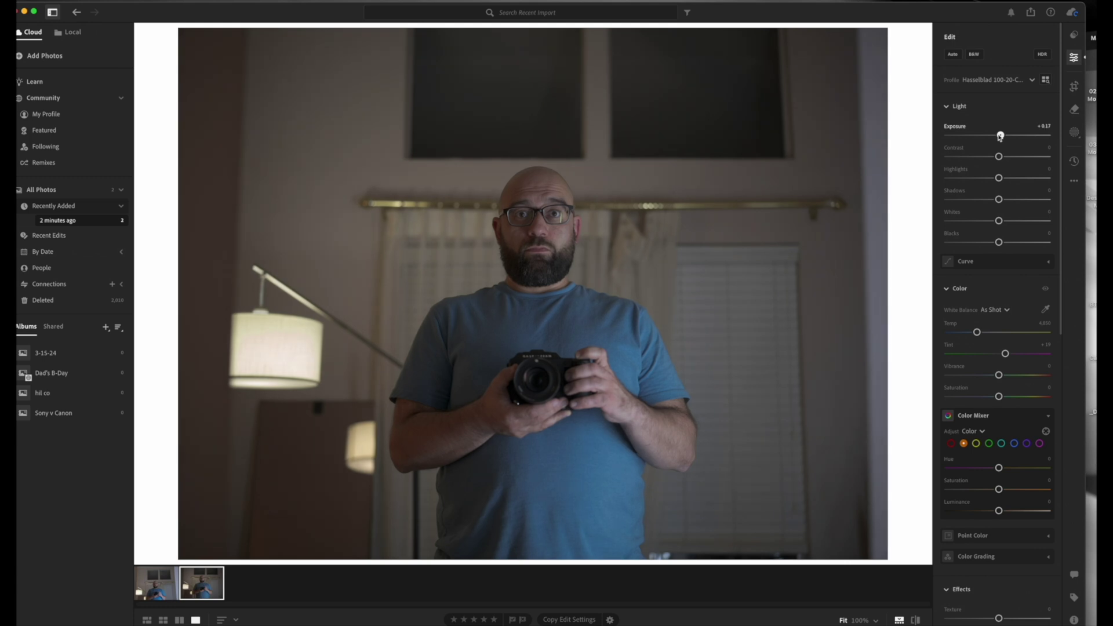
left_click_drag(998, 396, 1000, 398)
Compare the Fujifilm and Hasselblad photos and fine-tune the tint of the Fujifilm photo
left_click(154, 588)
left_click(198, 590)
left_click(176, 588)
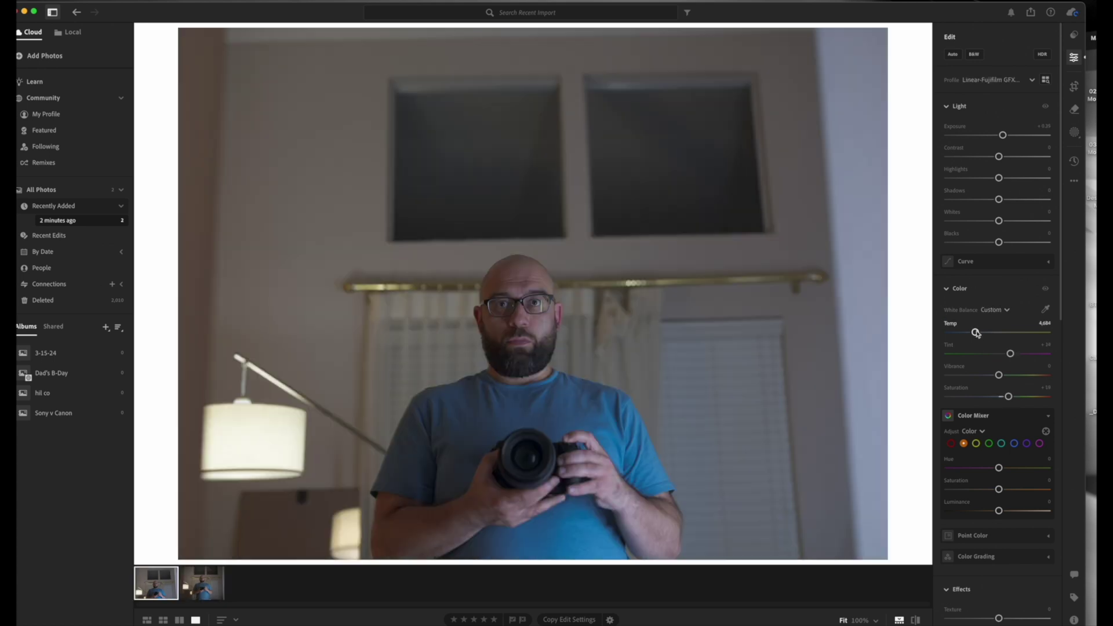
left_click_drag(1008, 353, 1009, 355)
Alternate between the two adjusted photos and show them side by side in the comparison view
left_click(207, 586)
left_click(170, 582)
left_click(202, 582)
key("c")
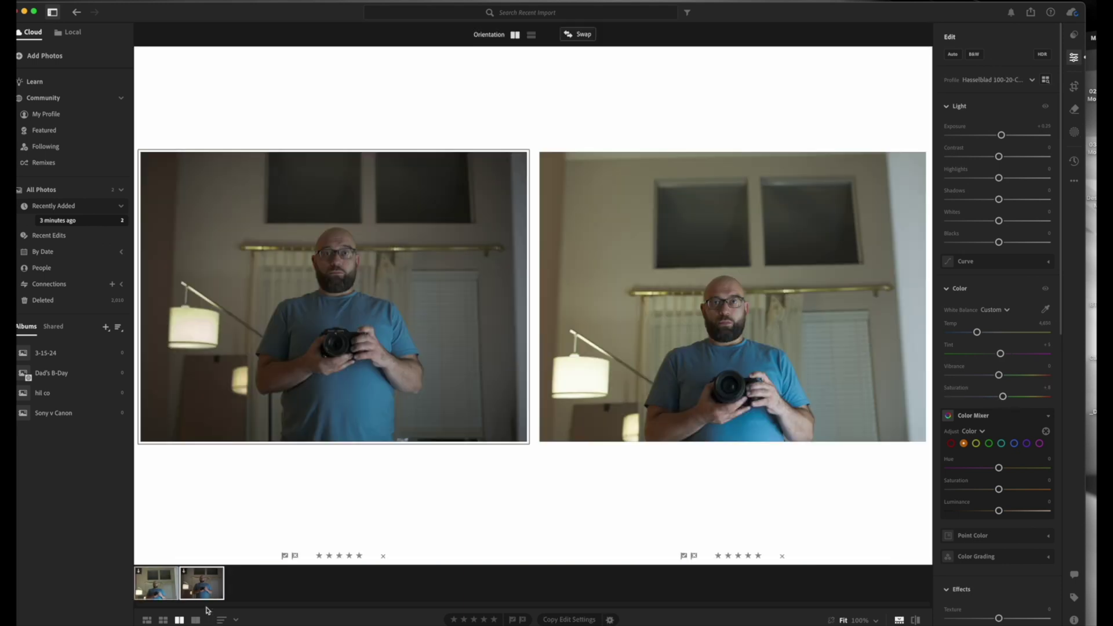
Examine the subject's face in both photos at matching magnification and framing
key("alt")
left_click(343, 336)
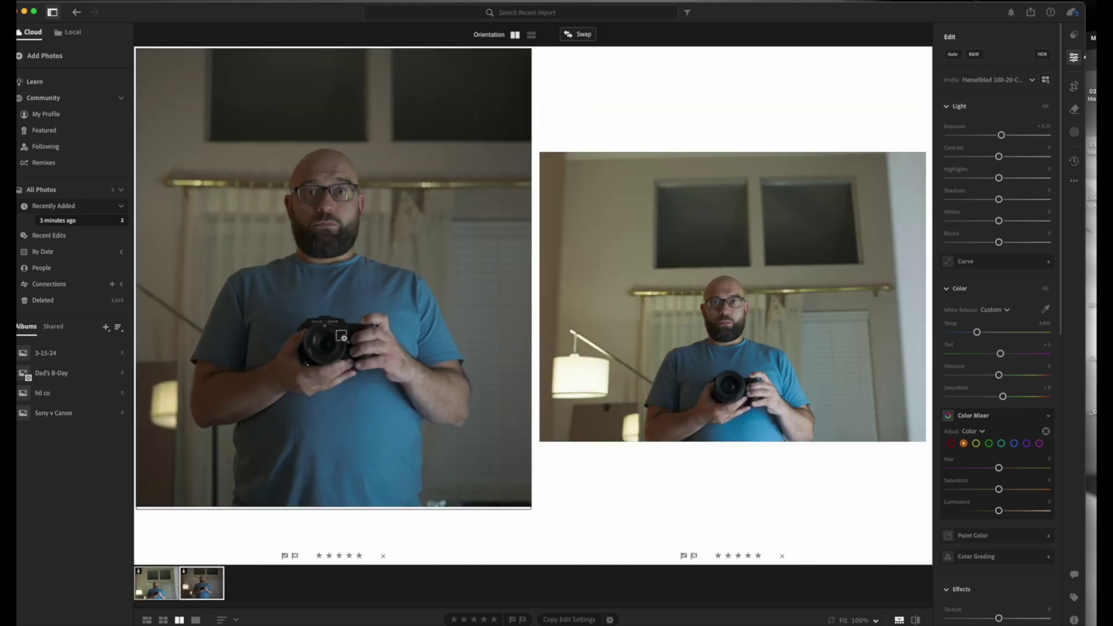
scroll(343, 336, "up", 3)
scroll(347, 348, "up", 5)
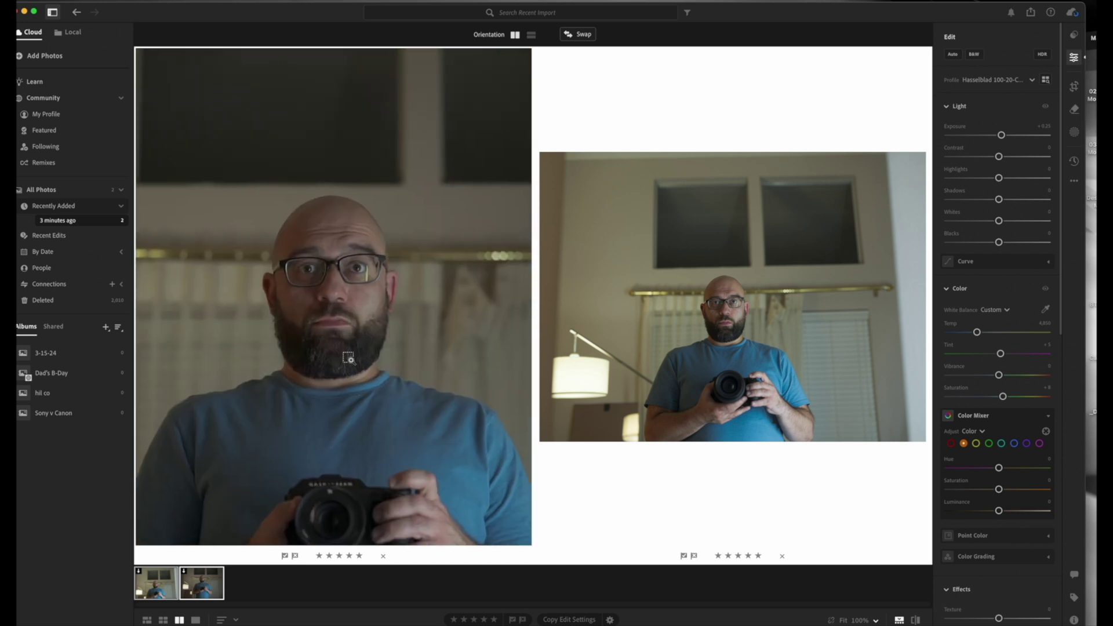
scroll(349, 357, "up", 2)
left_click(726, 336)
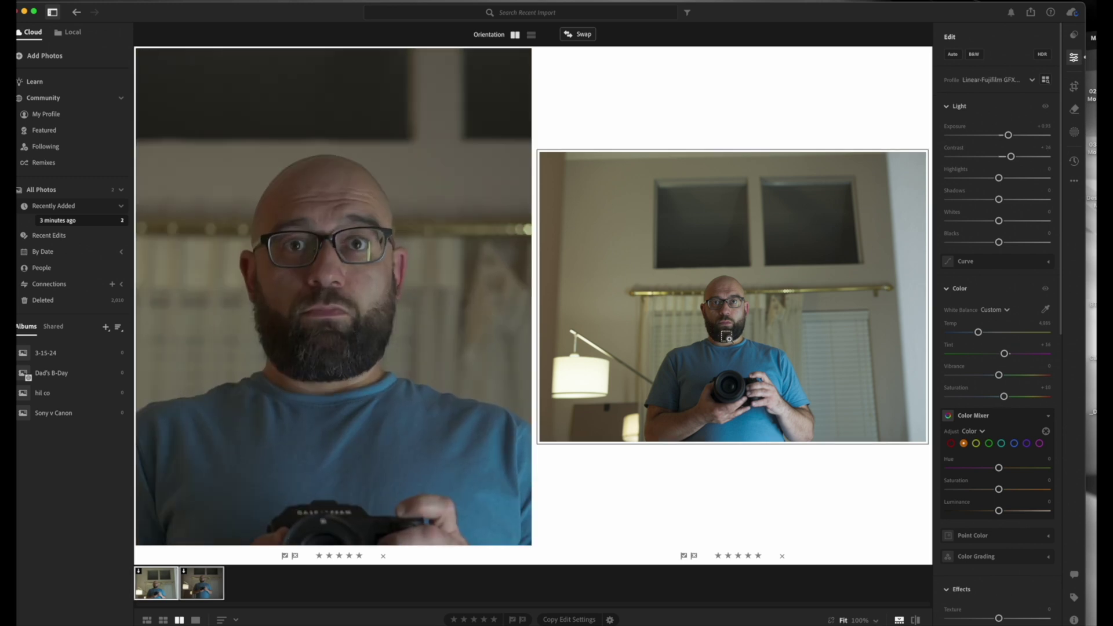
scroll(726, 336, "up", 6)
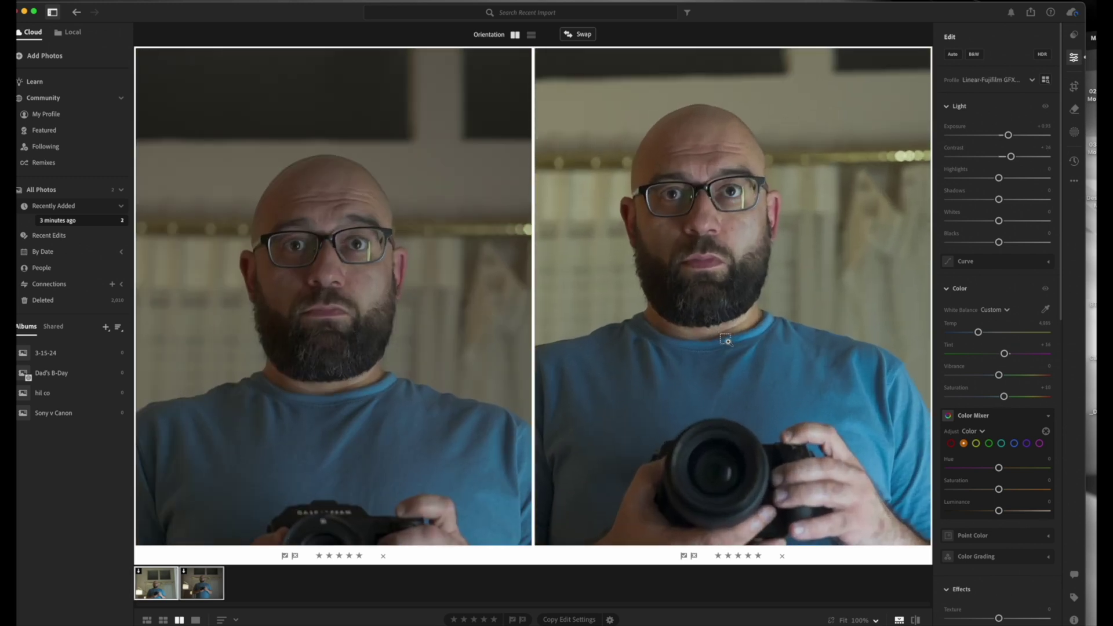
scroll(725, 339, "up", 1)
left_click_drag(708, 303, 742, 367)
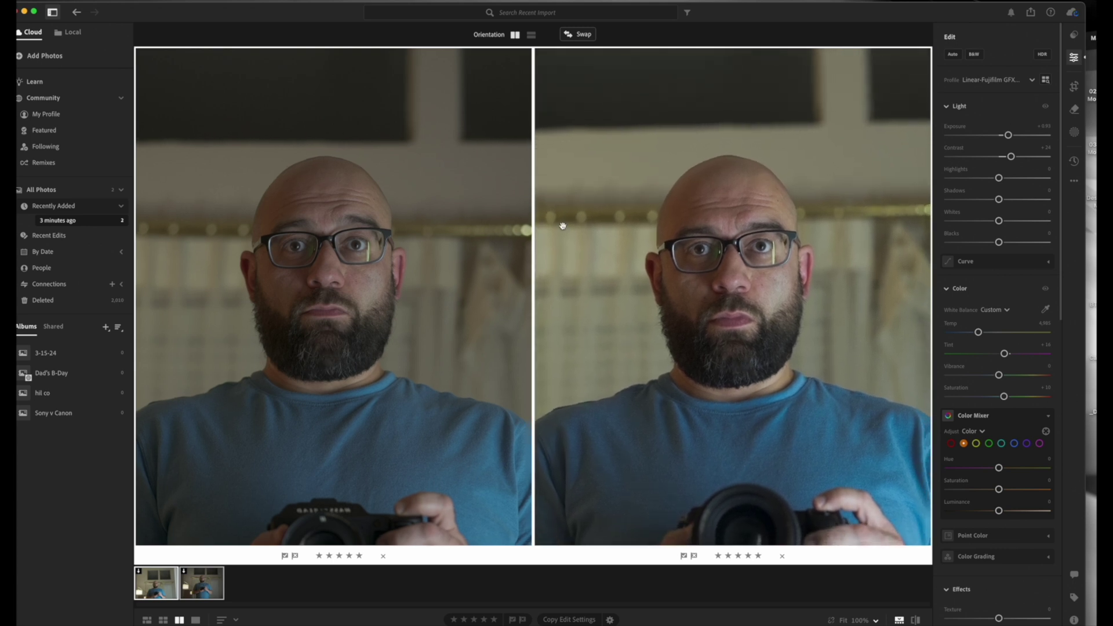
Raise the Hasselblad photo's exposure and contrast and set its colour temperature to 4,548
left_click(476, 272)
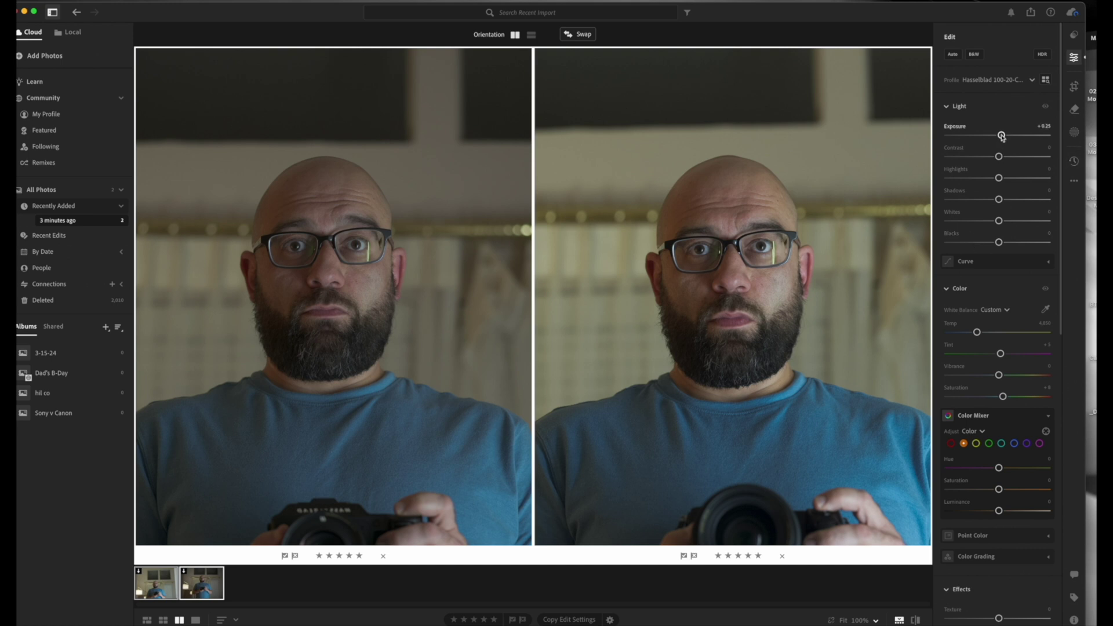
left_click_drag(1001, 137, 1003, 157)
left_click_drag(977, 332, 974, 333)
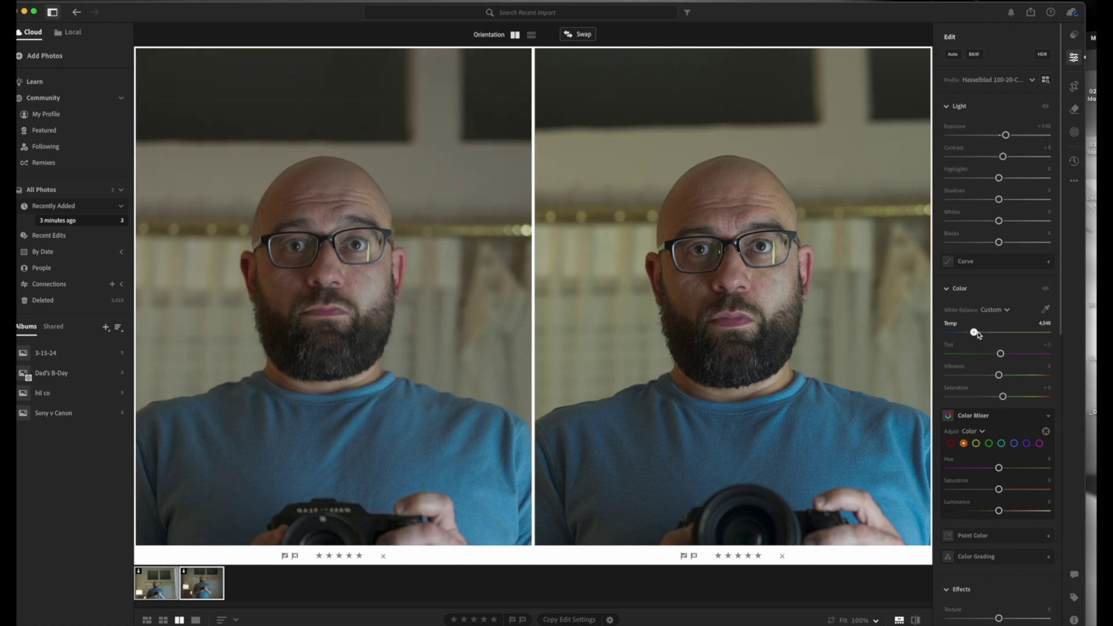
Lower the shadows of the Fujifilm photo to -20 and fine-tune its contrast to match the Hasselblad photo
key("Left")
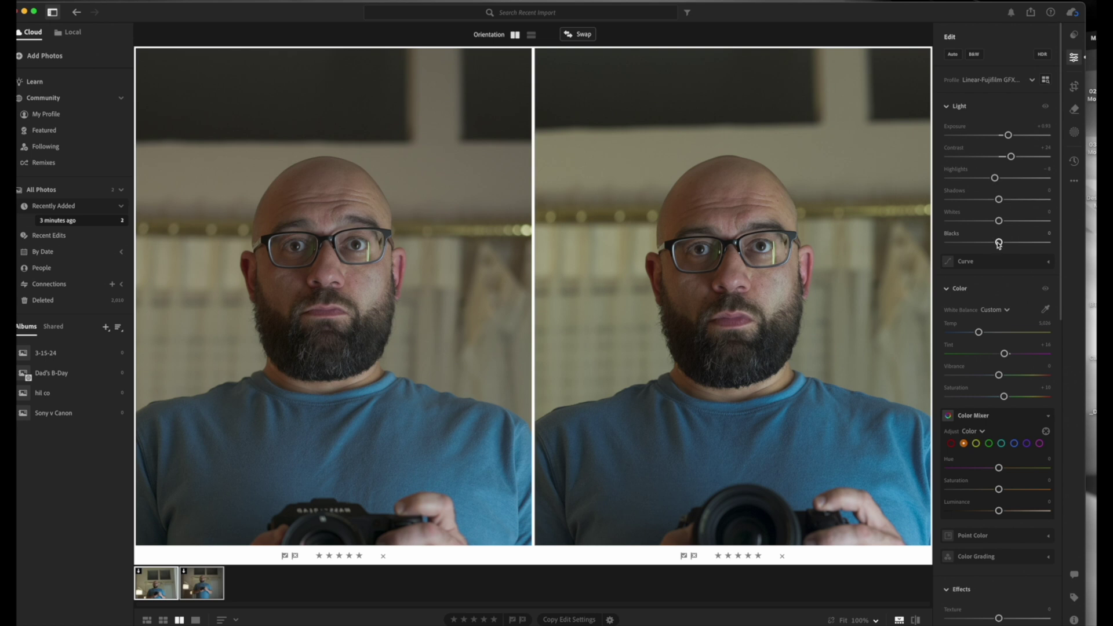
left_click_drag(1002, 200, 986, 178)
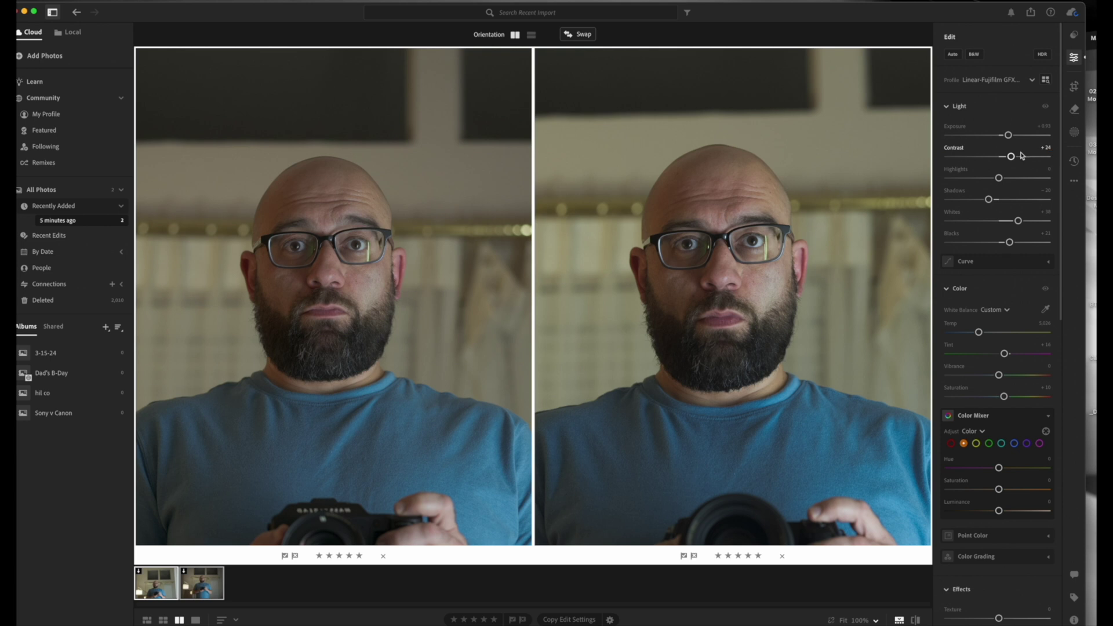
left_click_drag(1011, 157, 1005, 157)
mouse_move(1005, 157)
left_mouse_down()
mouse_move(986, 157)
mouse_move(1015, 160)
left_mouse_up()
Enable chromatic aberration removal and lens corrections for the Fujifilm photo
scroll(1003, 223, "down", 10)
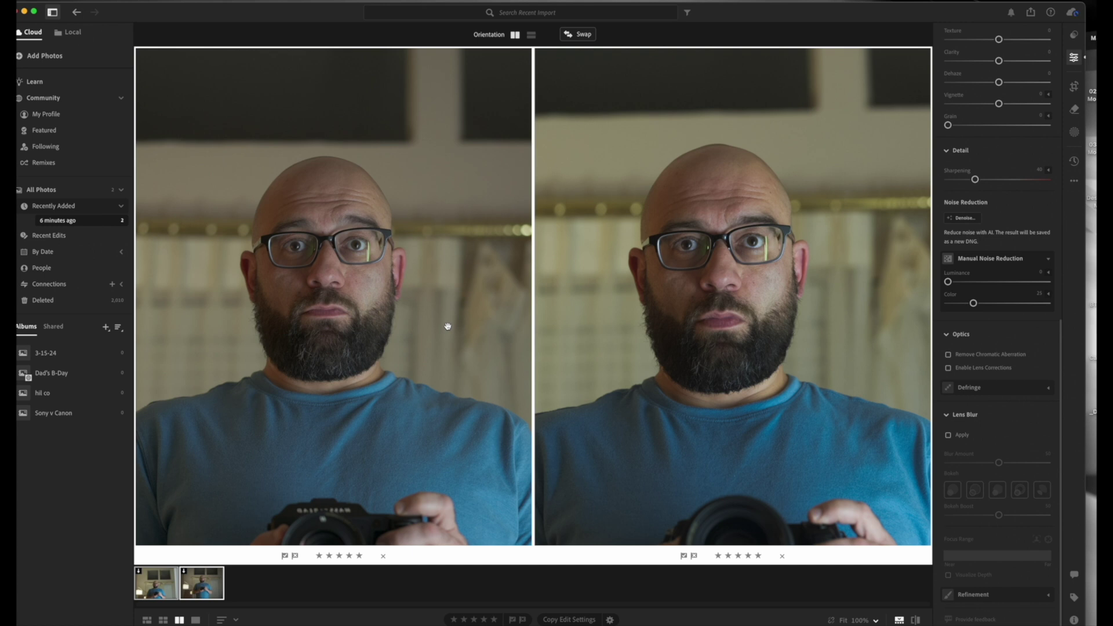
left_click(948, 354)
left_click(947, 368)
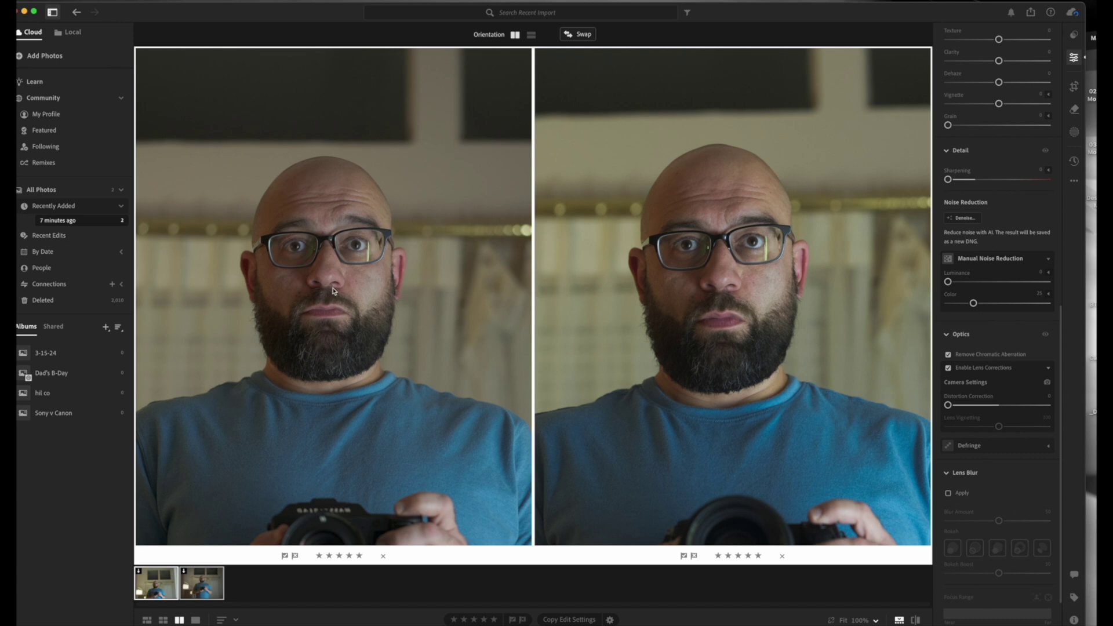
left_click(953, 356)
Compare the full frames of both edited photos side by side and select the Fujifilm photo
left_click(760, 320)
left_click(426, 315)
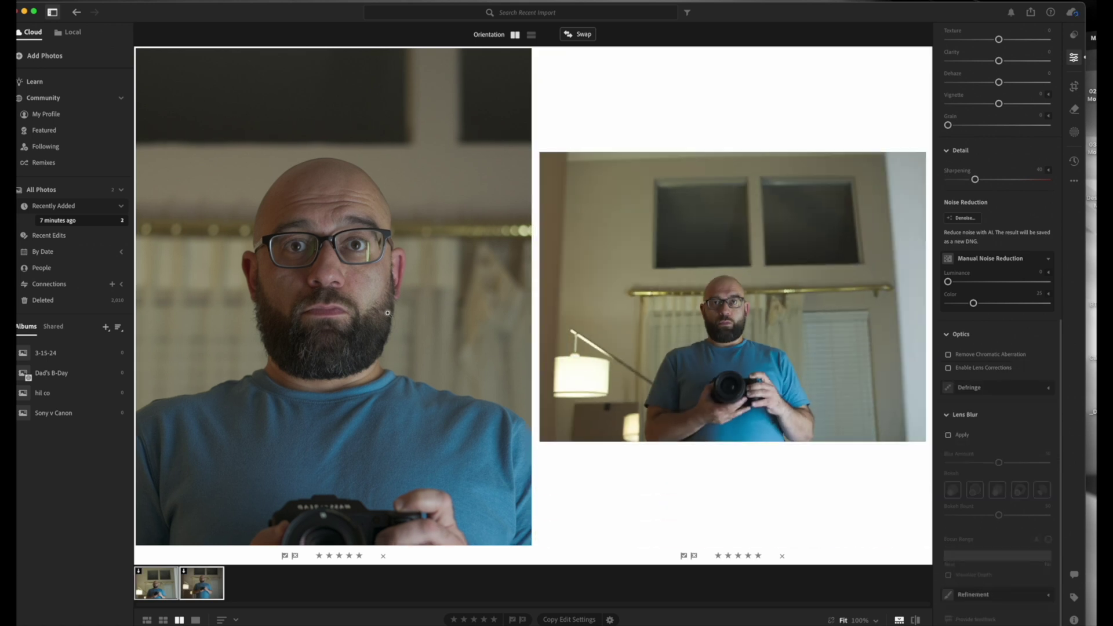
left_click(726, 304)
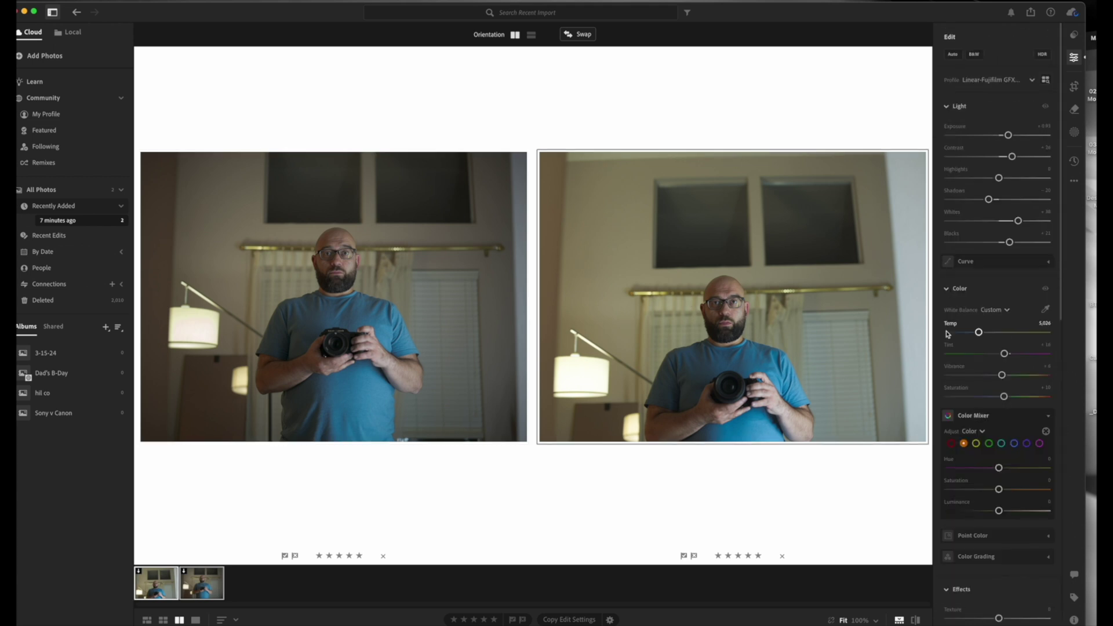